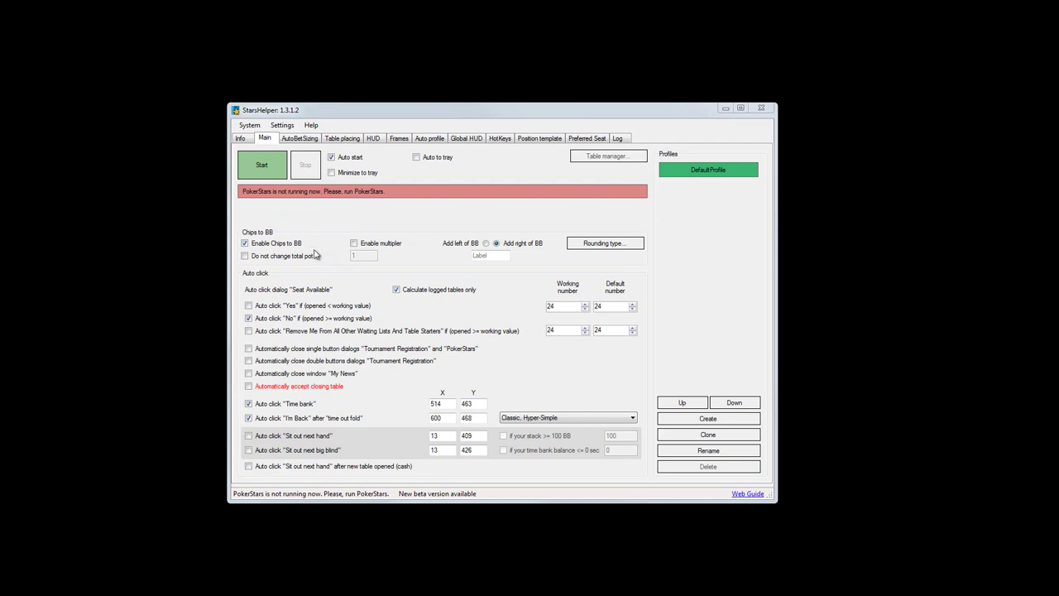
# Open the Chips to BB label field for editing.
pyautogui.click(500, 254)
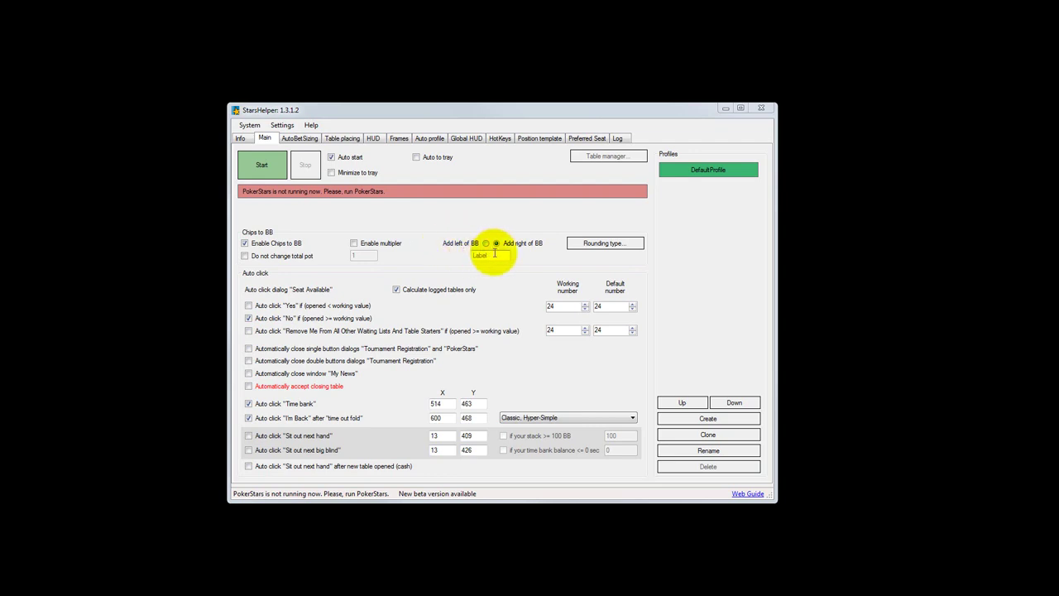
pyautogui.click(494, 255)
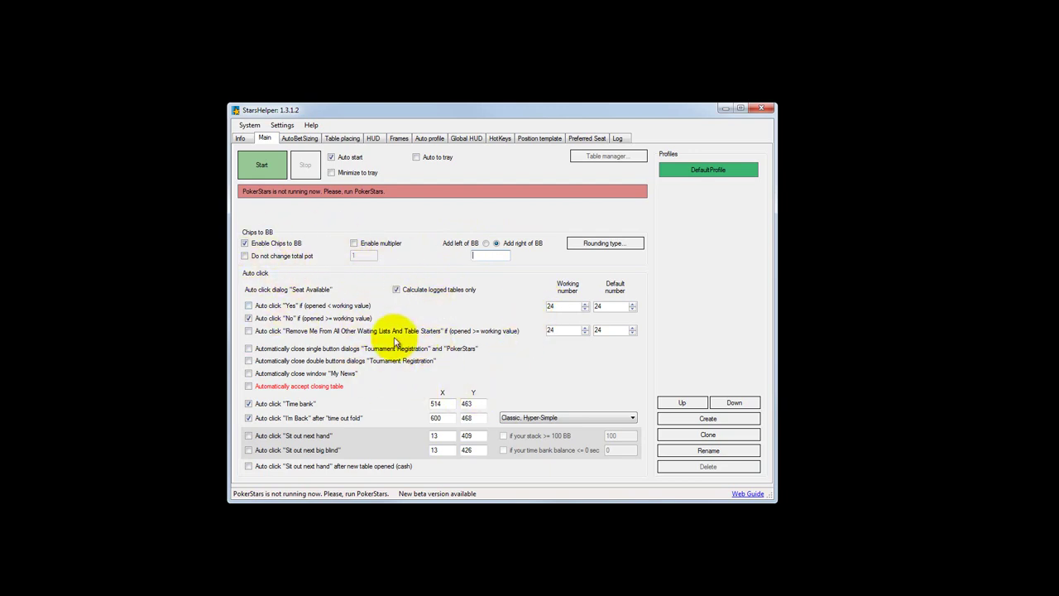
pyautogui.click(494, 256)
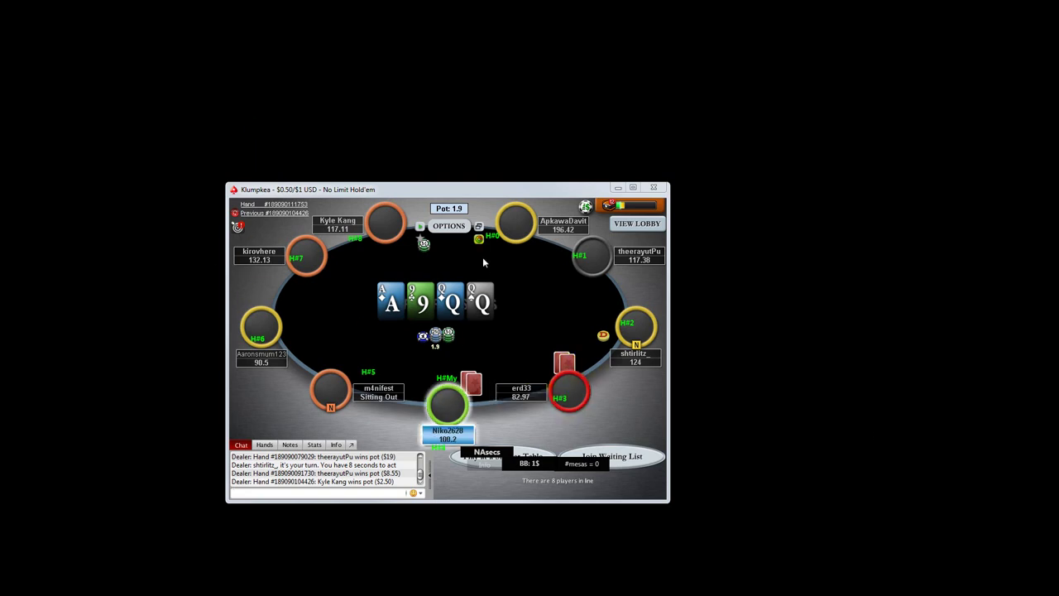
# Open the table themes from the Klumpkea table's options and examine the theme, deck and four-color settings in the preview.
pyautogui.click(451, 226)
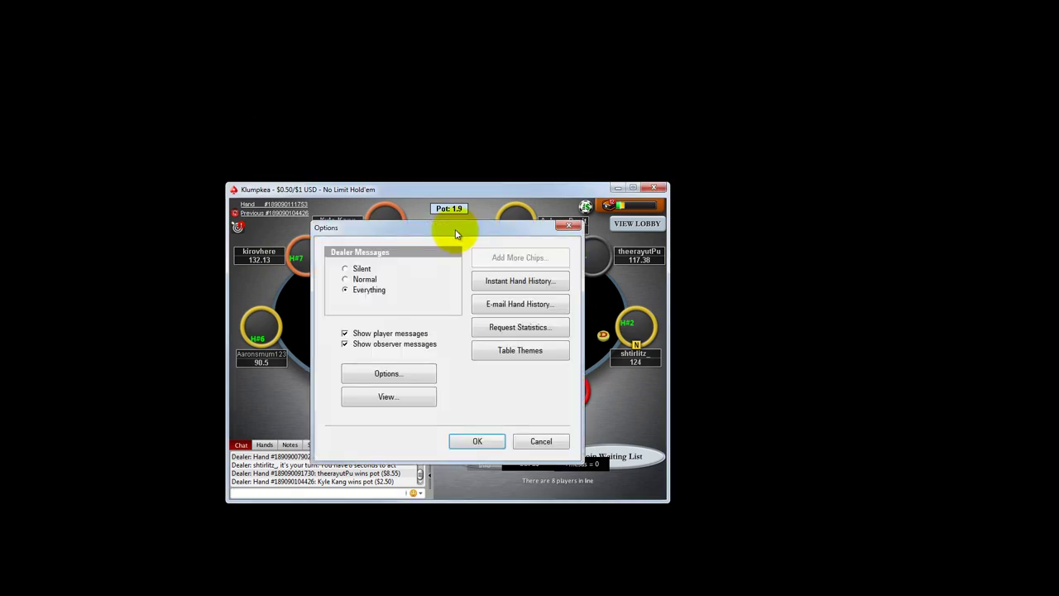
pyautogui.click(511, 353)
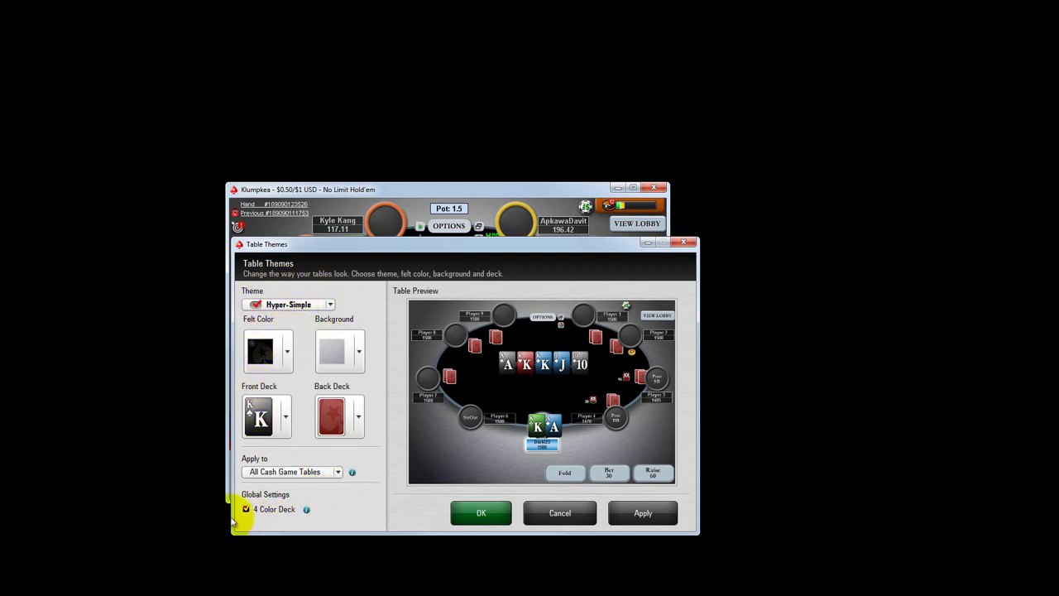
pyautogui.click(303, 519)
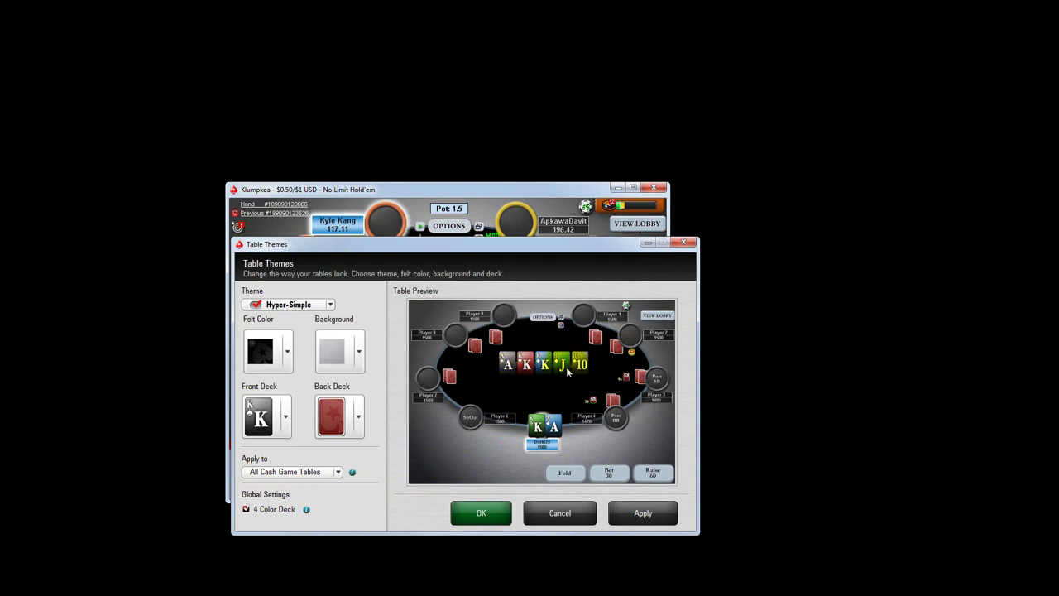
pyautogui.click(528, 445)
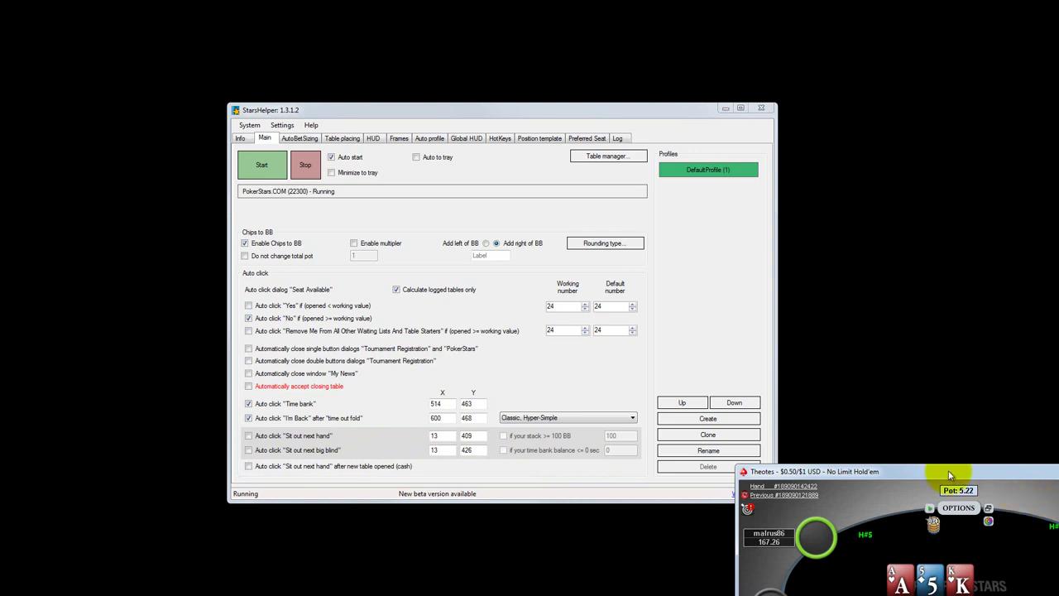
# Bring the Theotes poker table in front of the StarsHelper window to view it, and close the table.
pyautogui.moveTo(947, 471); pyautogui.dragTo(481, 206)
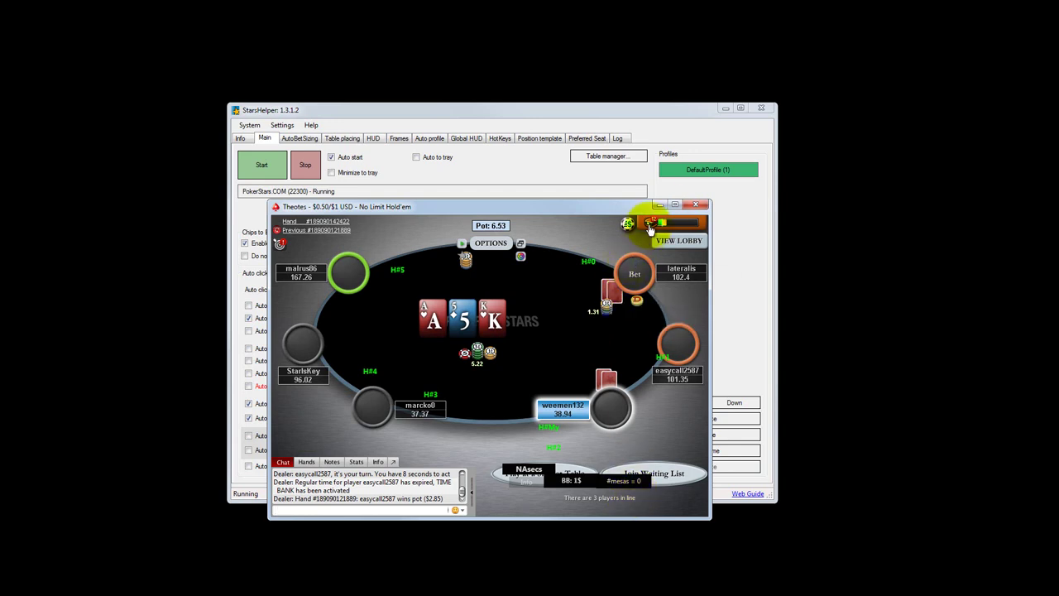
pyautogui.click(696, 204)
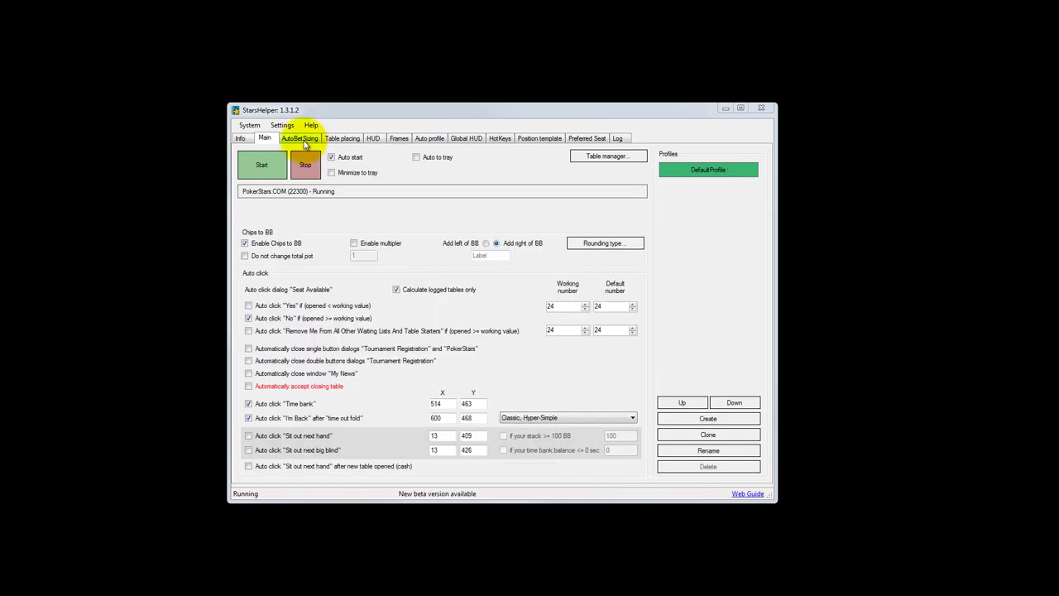
# Review the preflop, flop, turn and river bet-sizing formulas, the table placing settings and the list of HUD elements.
pyautogui.click(301, 139)
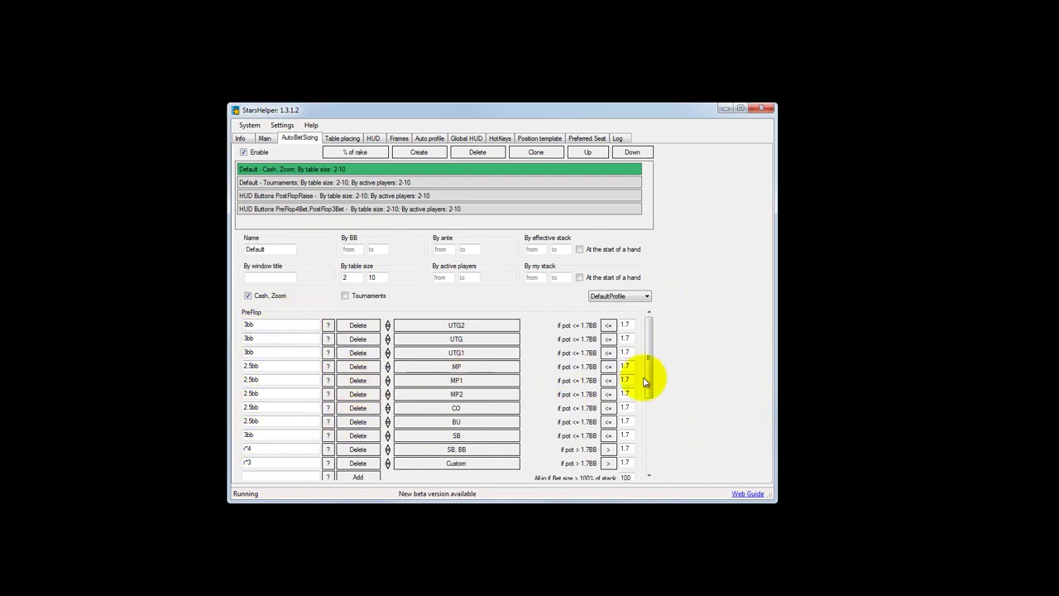
pyautogui.moveTo(647, 371); pyautogui.dragTo(657, 442)
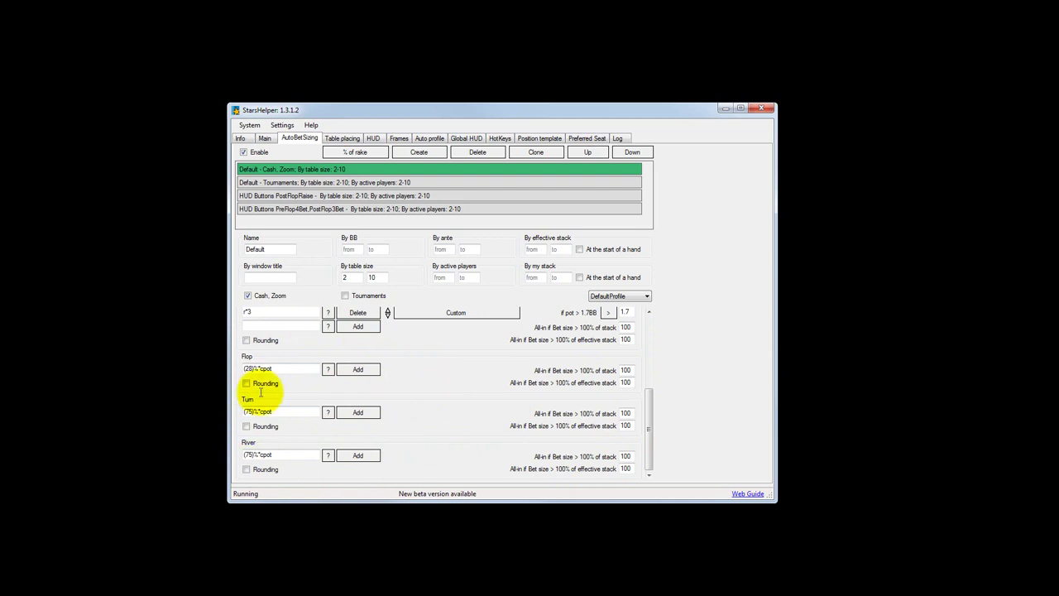
pyautogui.click(349, 138)
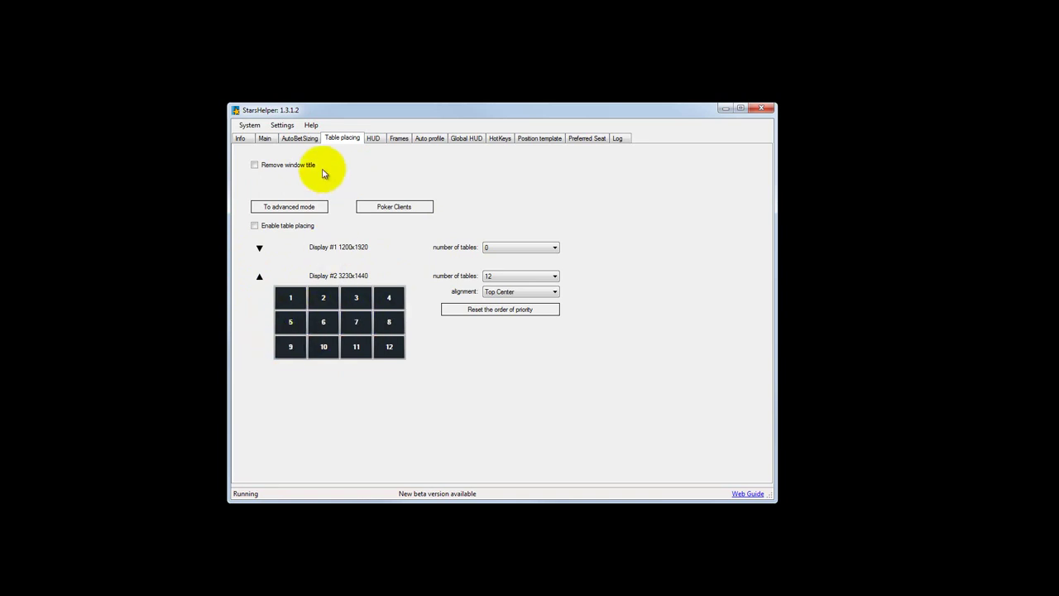
pyautogui.click(374, 139)
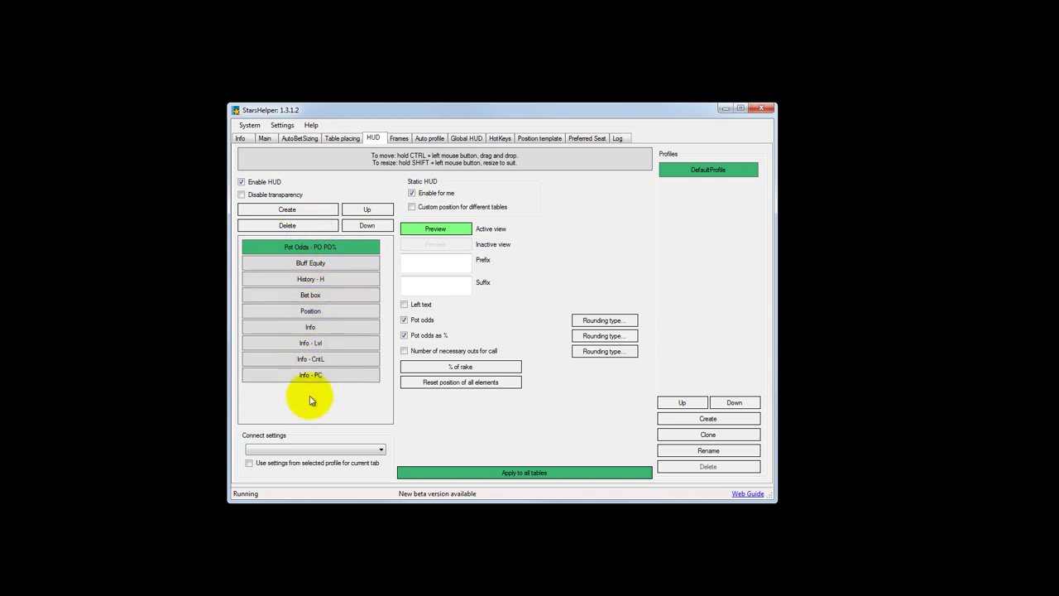
# Create a Pot Odds HUD element and turn off its number of necessary outs for call.
pyautogui.click(291, 212)
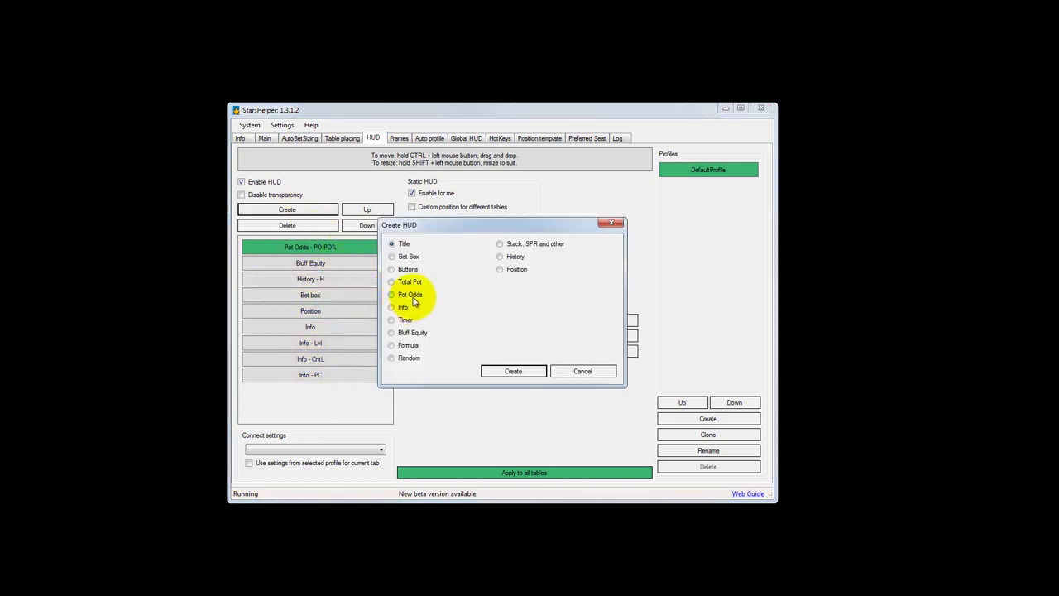
pyautogui.click(524, 372)
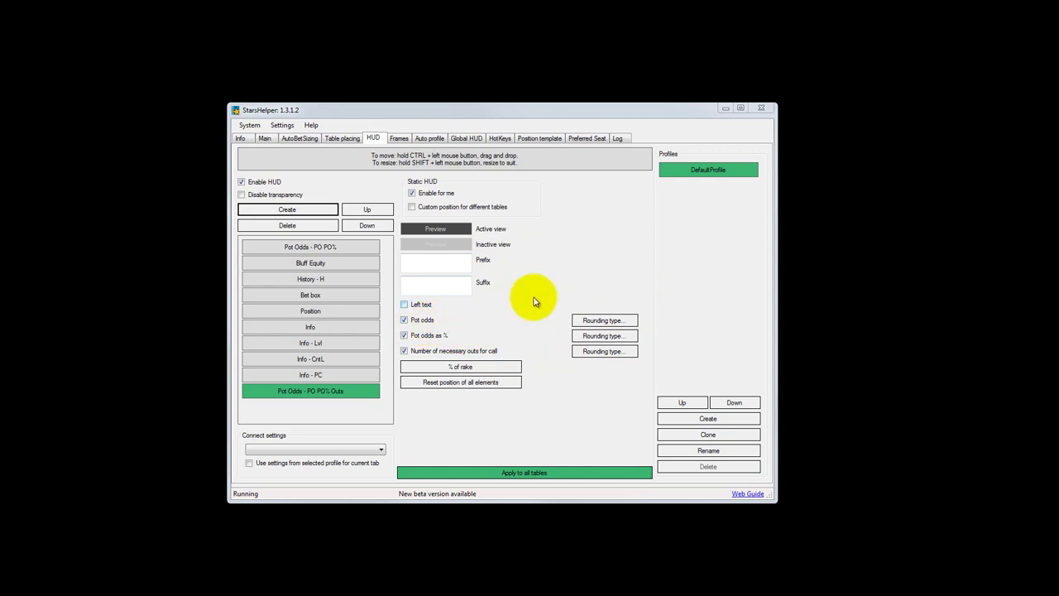
pyautogui.click(404, 352)
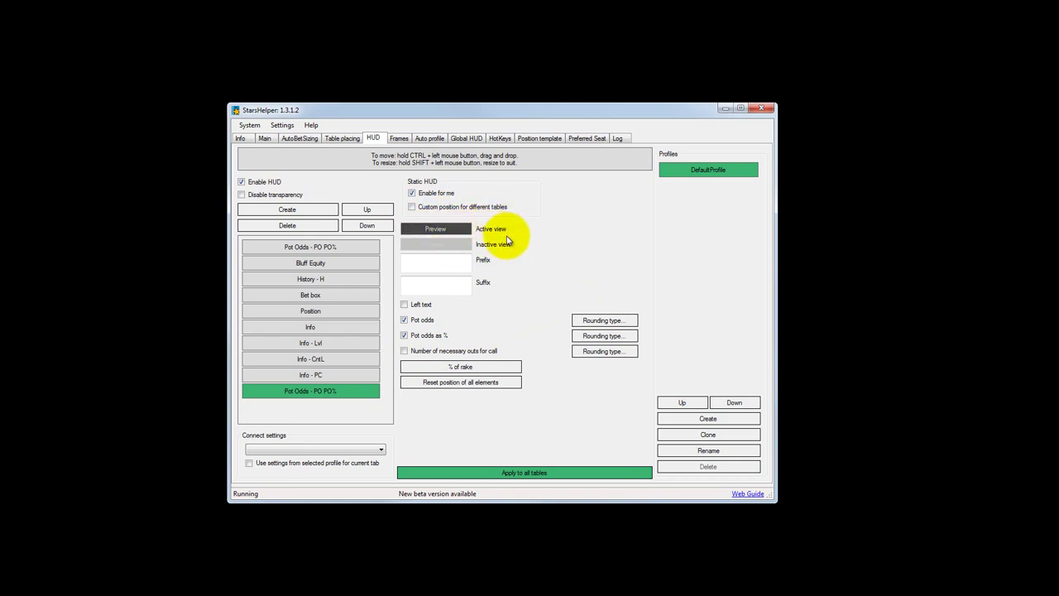
# Try background opacities 0 and 255 for the new Pot Odds element's active view, discard them, and delete the element.
pyautogui.click(455, 232)
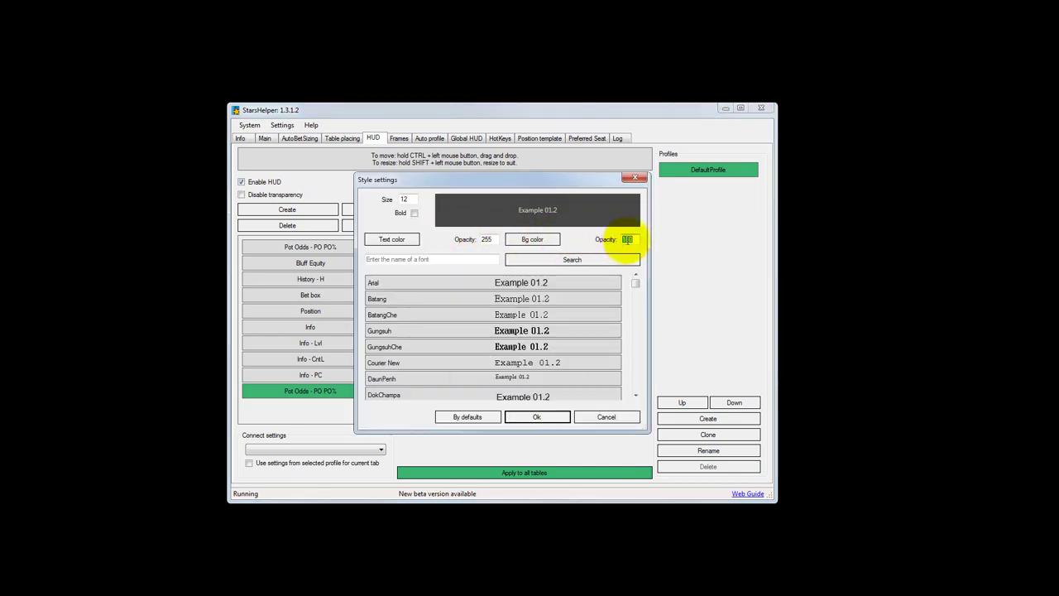
pyautogui.write('0')
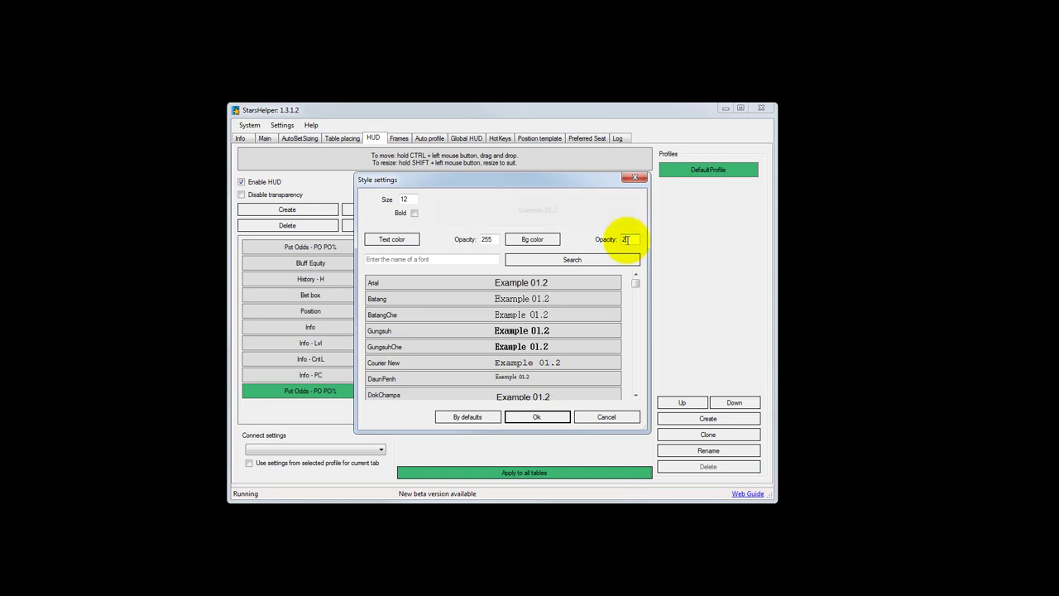
pyautogui.write('55')
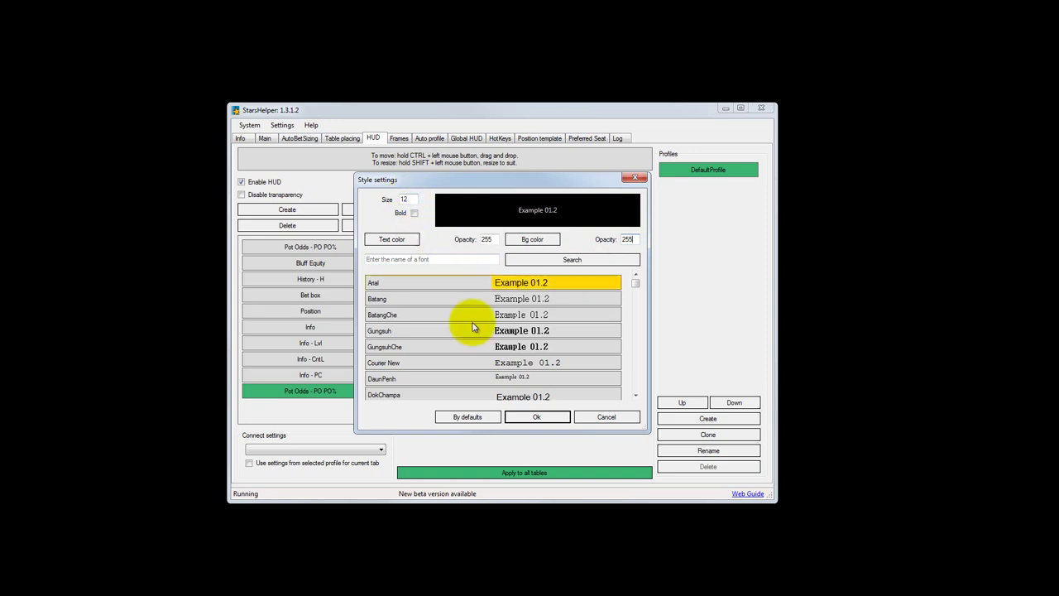
pyautogui.click(607, 417)
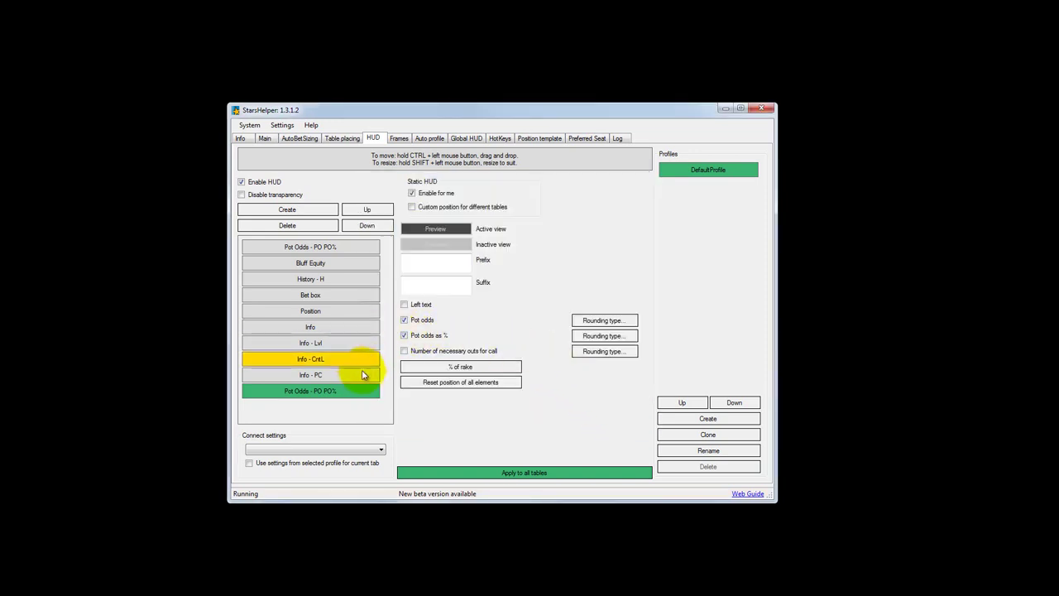
pyautogui.click(330, 225)
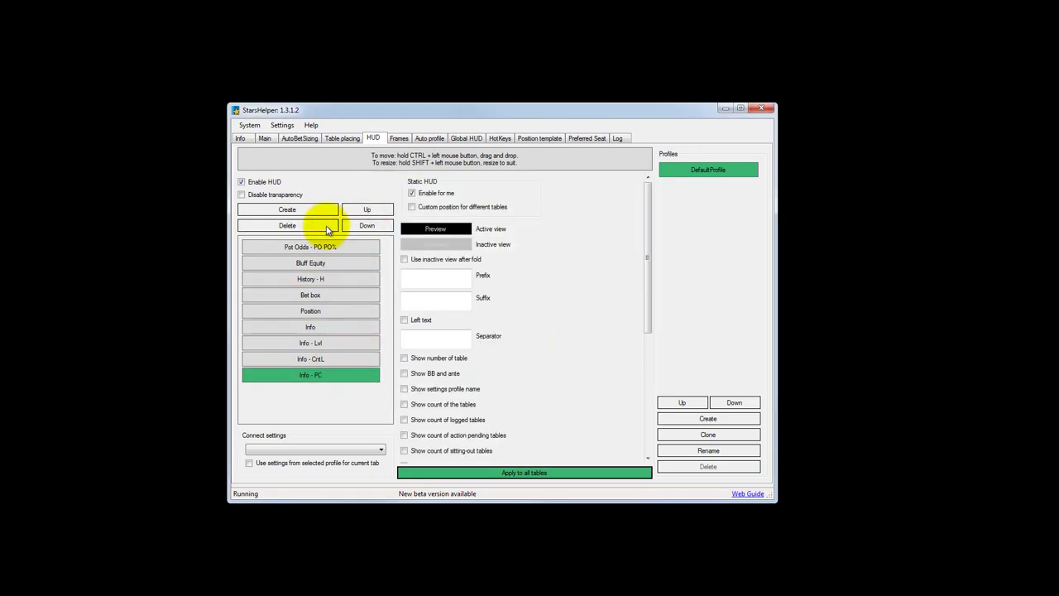
# Look at the existing Bluff Equity element and create another Bluff Equity HUD element.
pyautogui.click(325, 263)
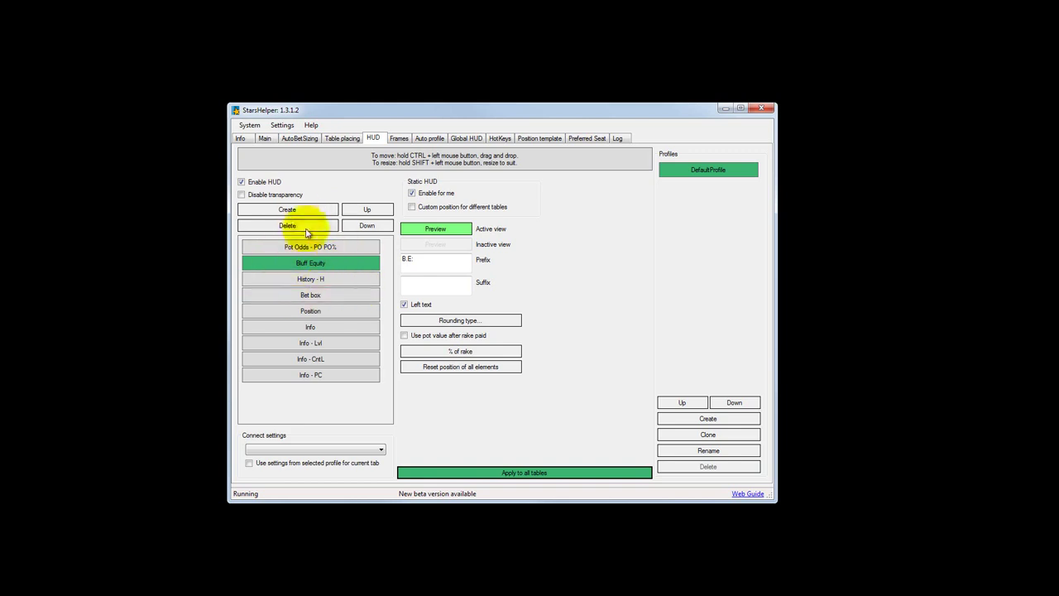
pyautogui.click(287, 209)
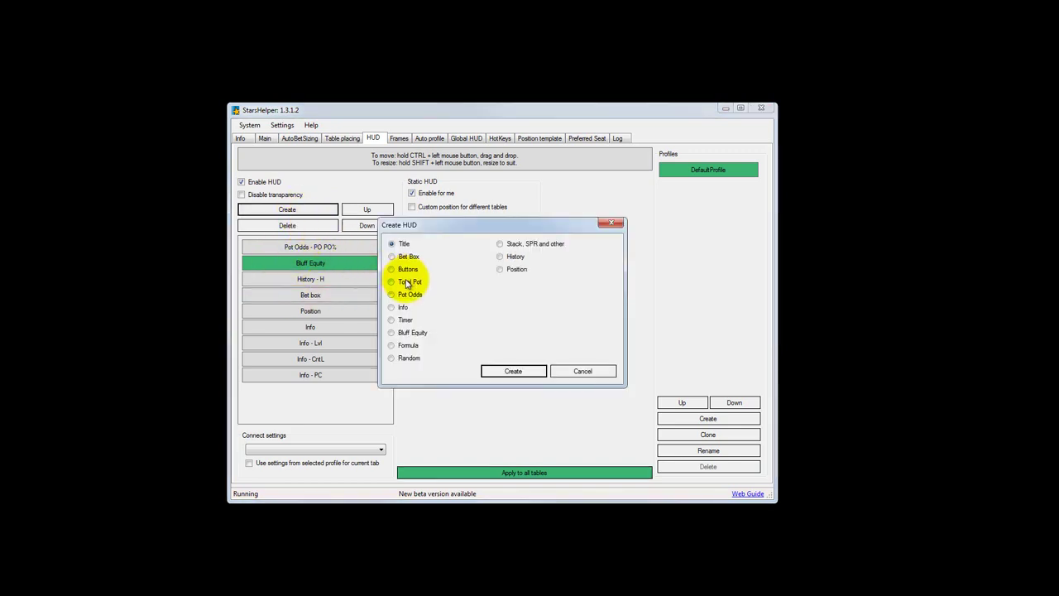
pyautogui.click(407, 334)
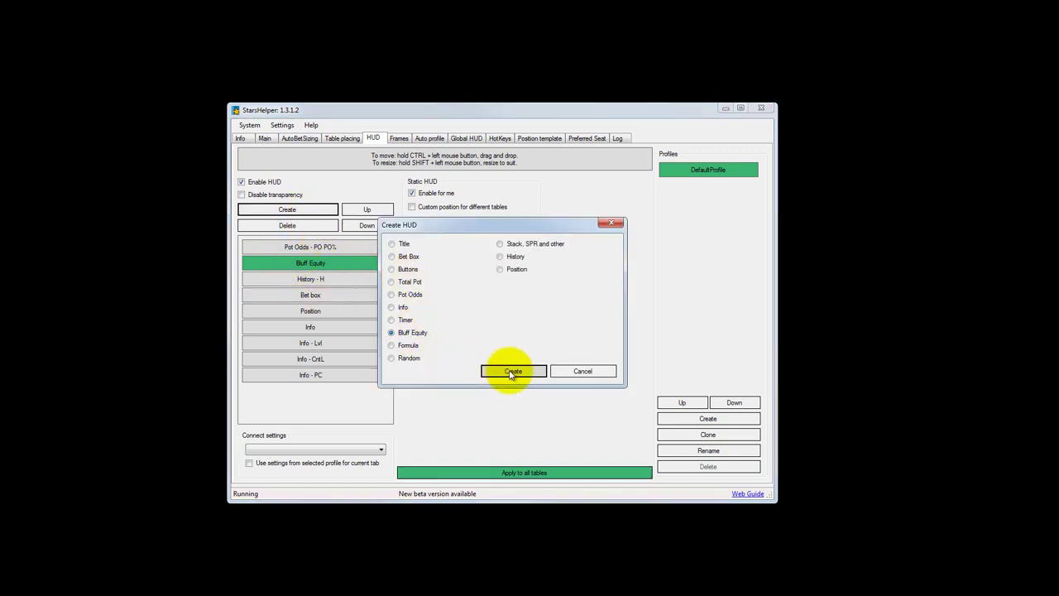
pyautogui.click(511, 371)
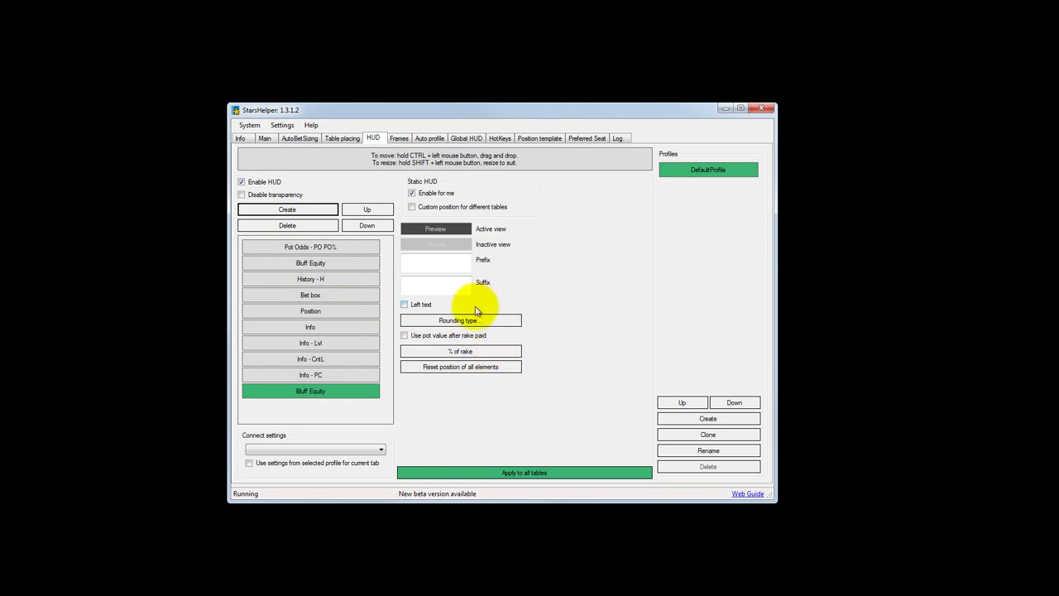
# Try background opacities 0 and 255 for the new Bluff Equity element's active view, discard them, and delete the element.
pyautogui.click(458, 243)
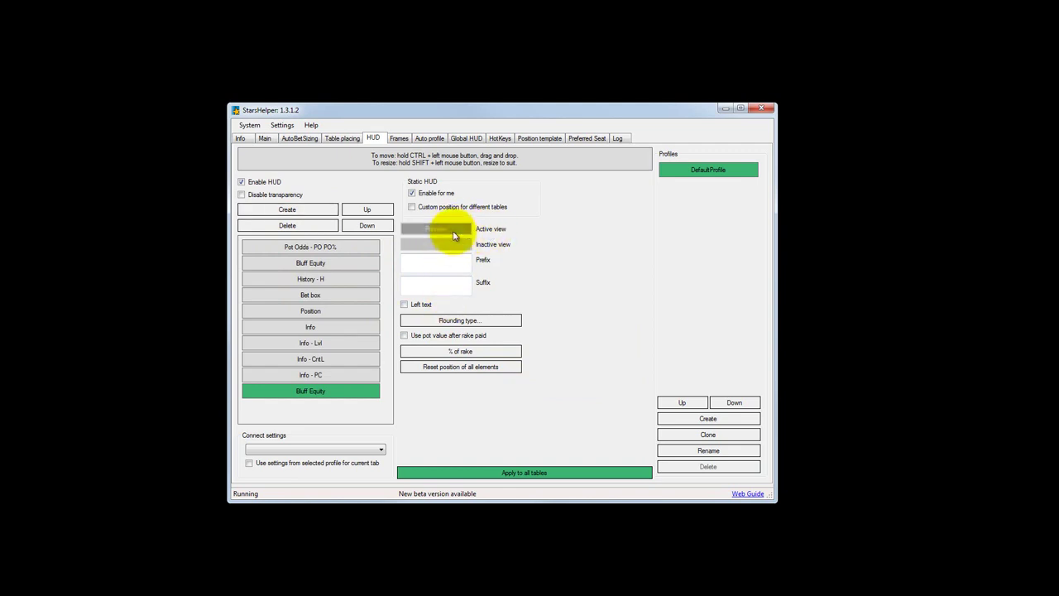
pyautogui.click(454, 237)
pyautogui.doubleClick(629, 239)
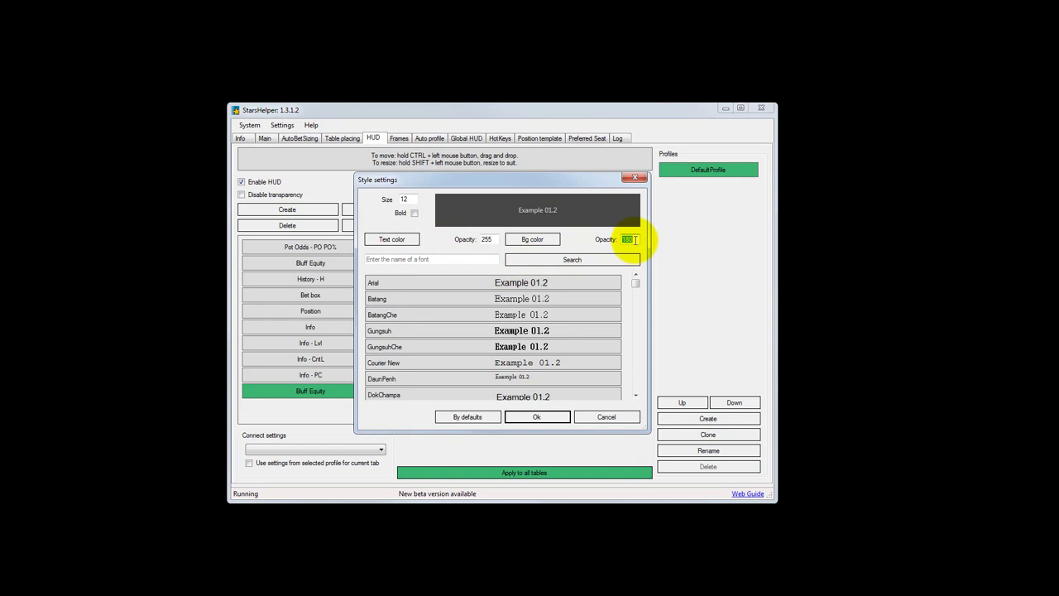
pyautogui.write('0')
pyautogui.press('BackSpace')
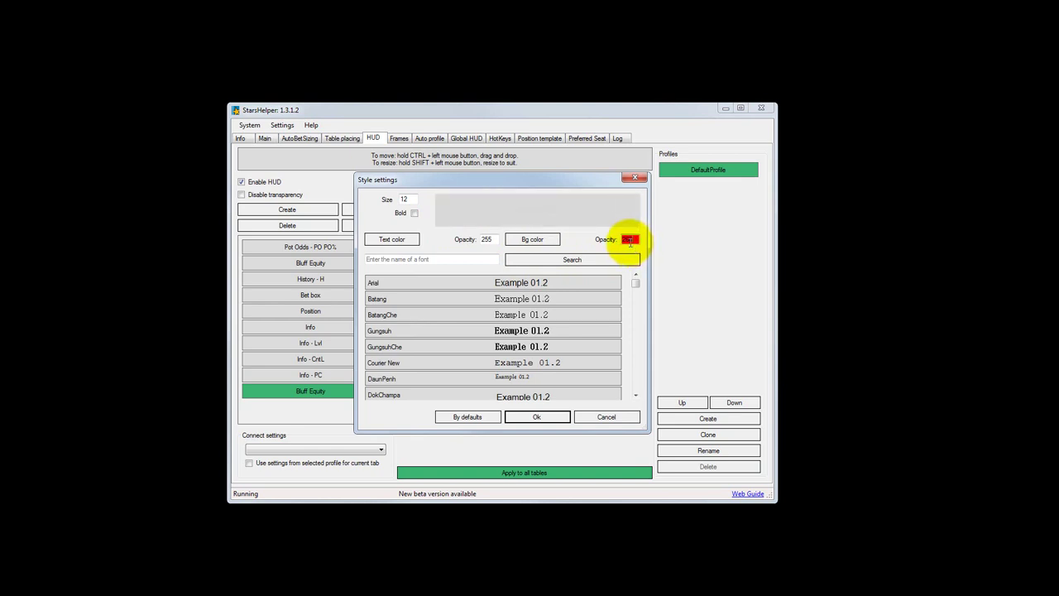
pyautogui.write('255')
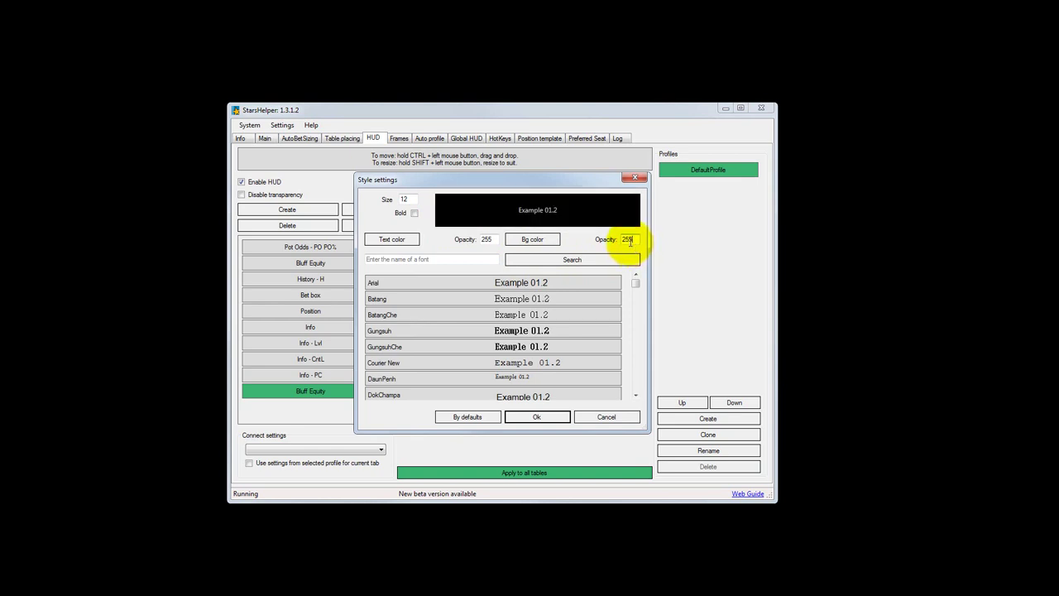
pyautogui.click(588, 417)
pyautogui.click(323, 229)
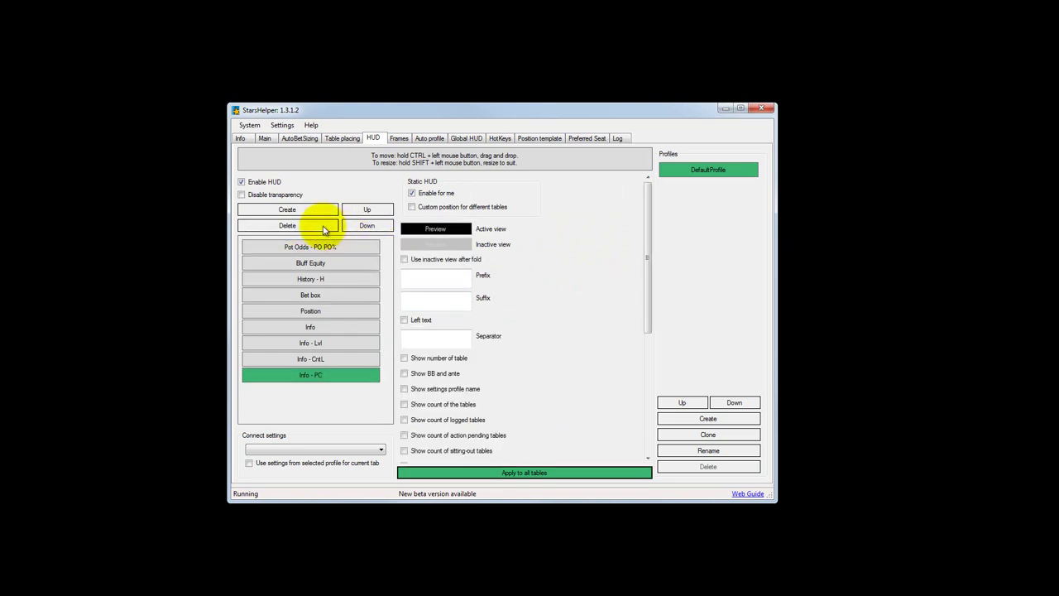
# Create an Info HUD element and look through its display options.
pyautogui.click(320, 282)
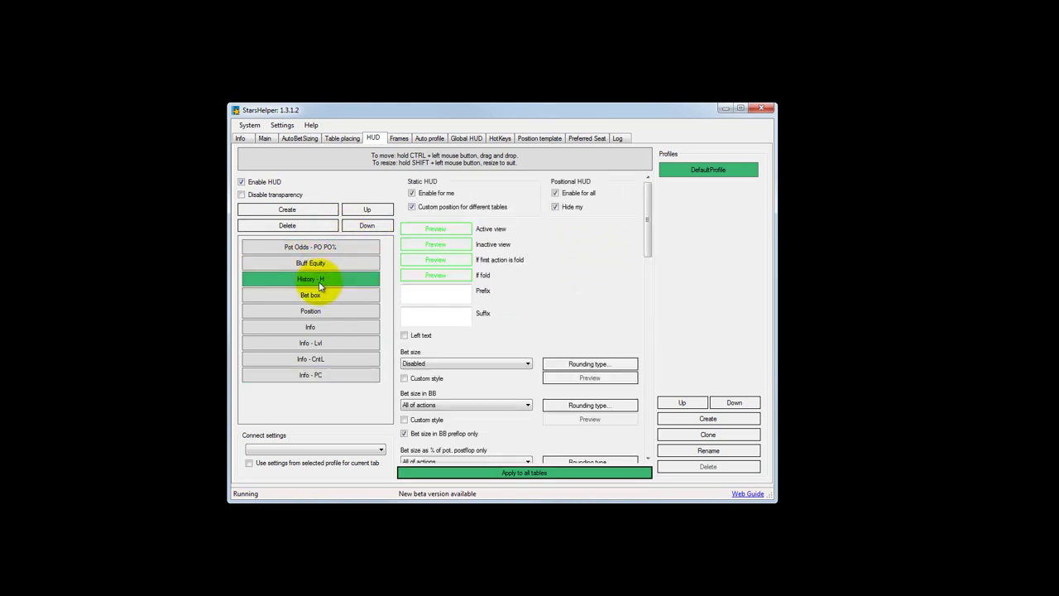
pyautogui.click(314, 263)
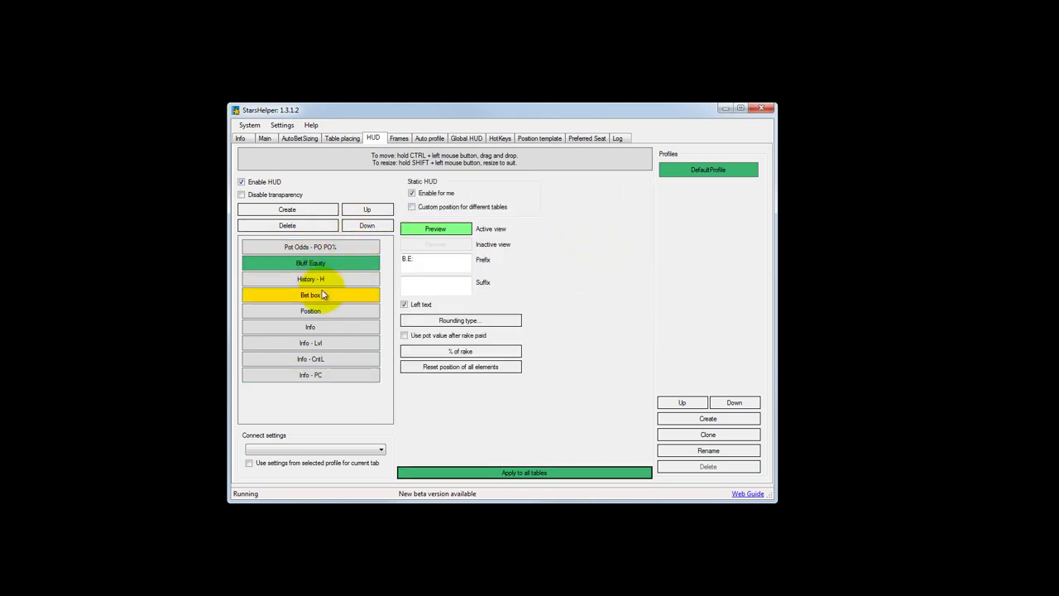
pyautogui.click(304, 213)
pyautogui.click(392, 307)
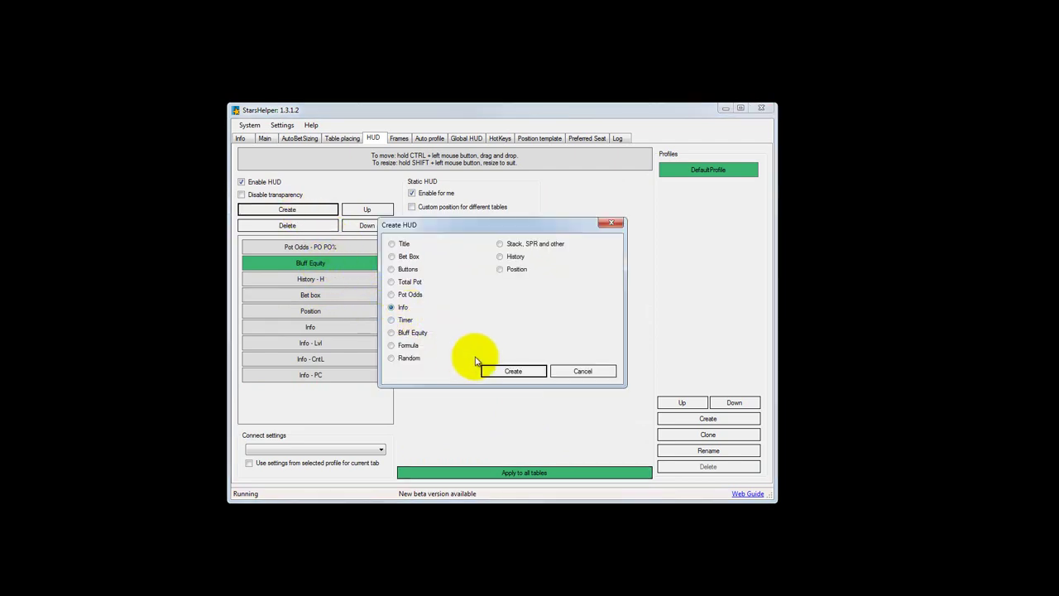
pyautogui.click(504, 371)
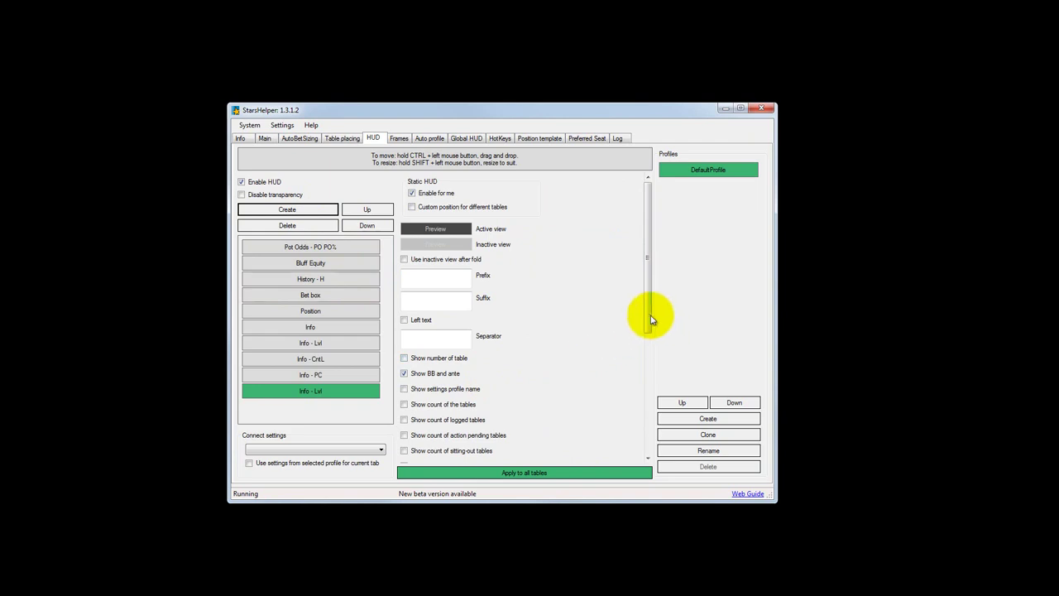
pyautogui.moveTo(651, 319); pyautogui.dragTo(653, 358)
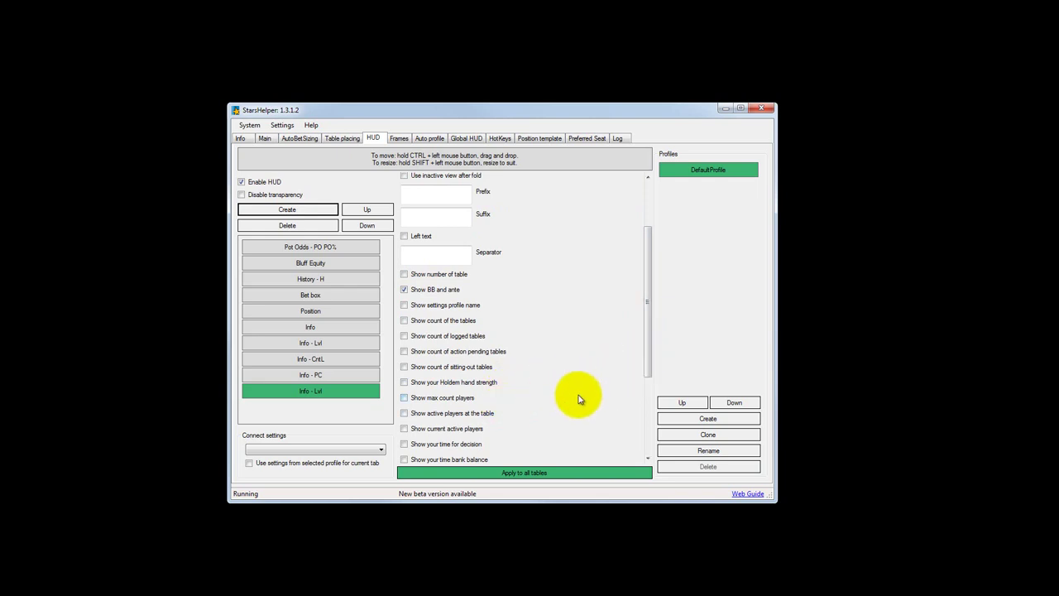
# Try showing the current active players in the new Info element instead of BB and ante, clear the option, and delete the element.
pyautogui.moveTo(650, 363); pyautogui.dragTo(651, 397)
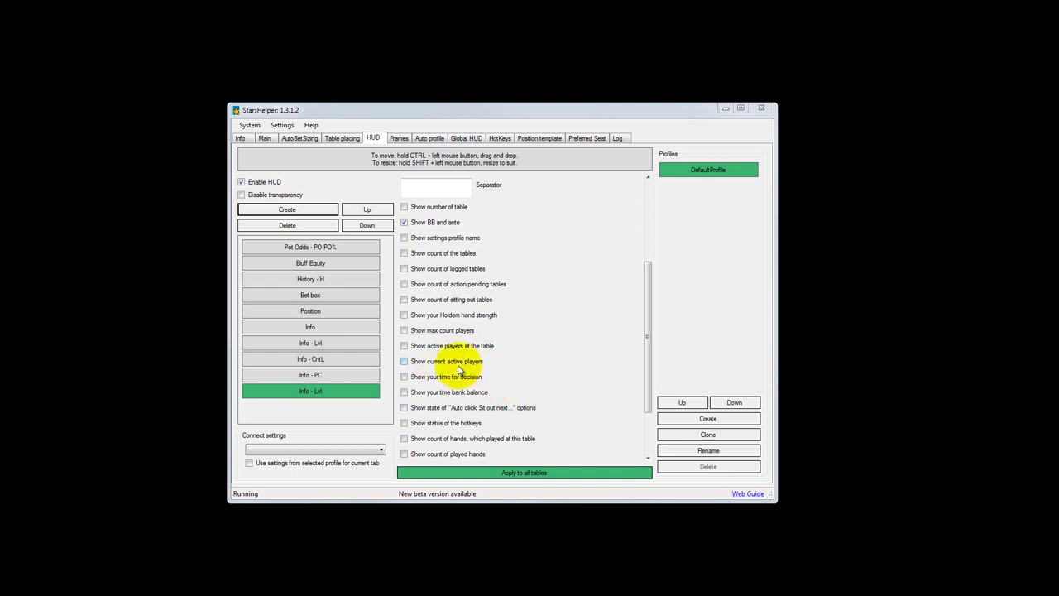
pyautogui.scroll(1, 533, 437)
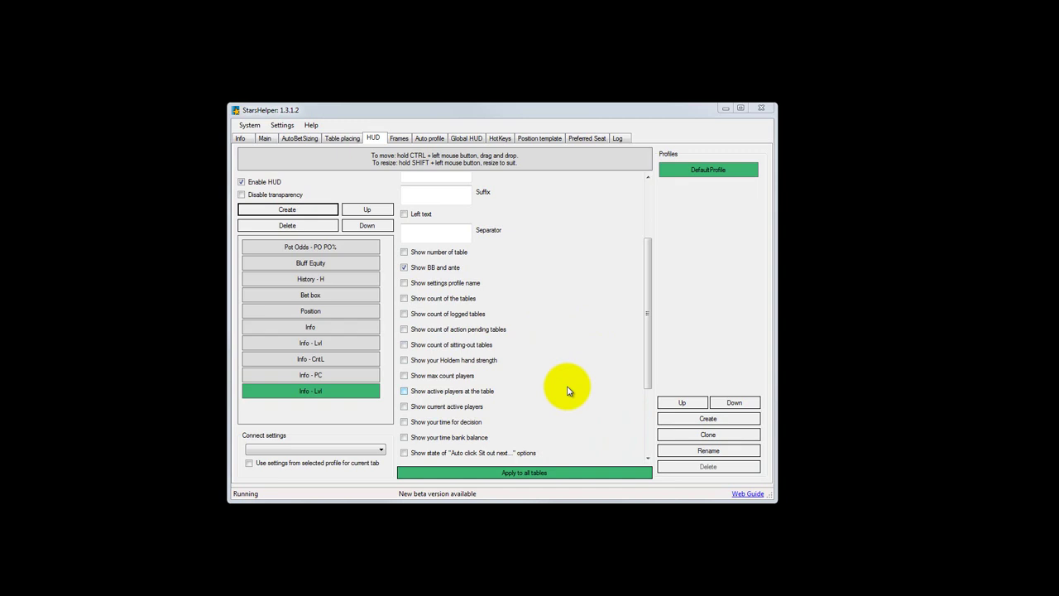
pyautogui.click(459, 406)
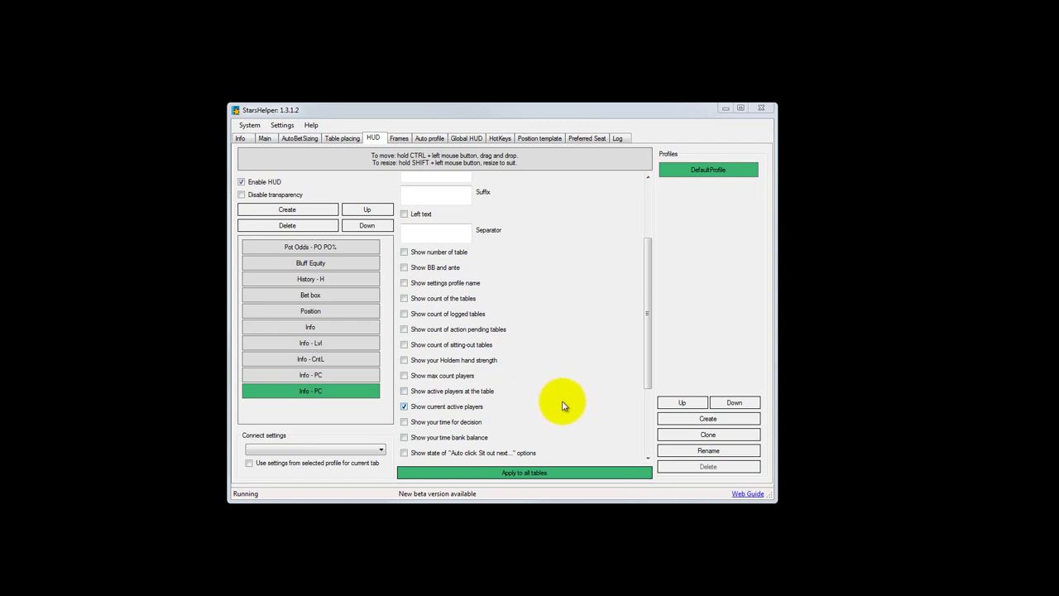
pyautogui.click(451, 406)
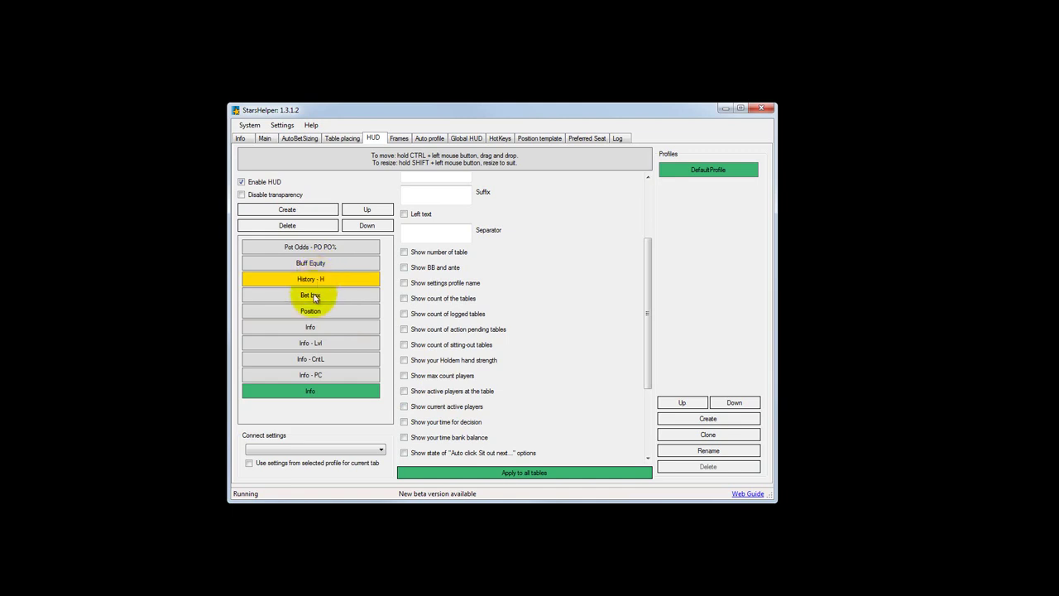
pyautogui.click(288, 225)
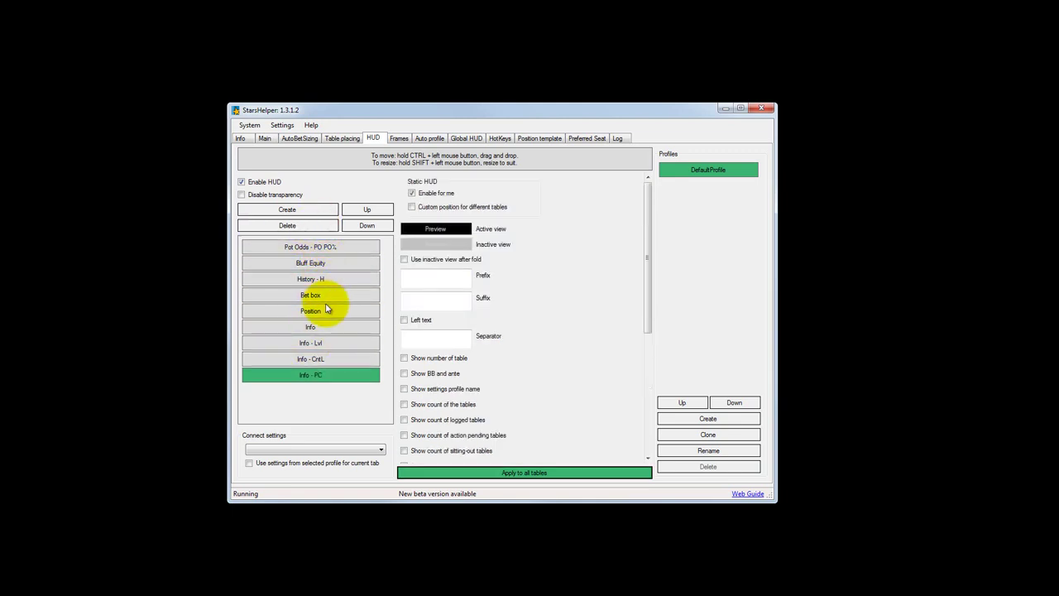
# Examine the Position element's settings, the position template, and the display options of the existing Info elements.
pyautogui.click(326, 311)
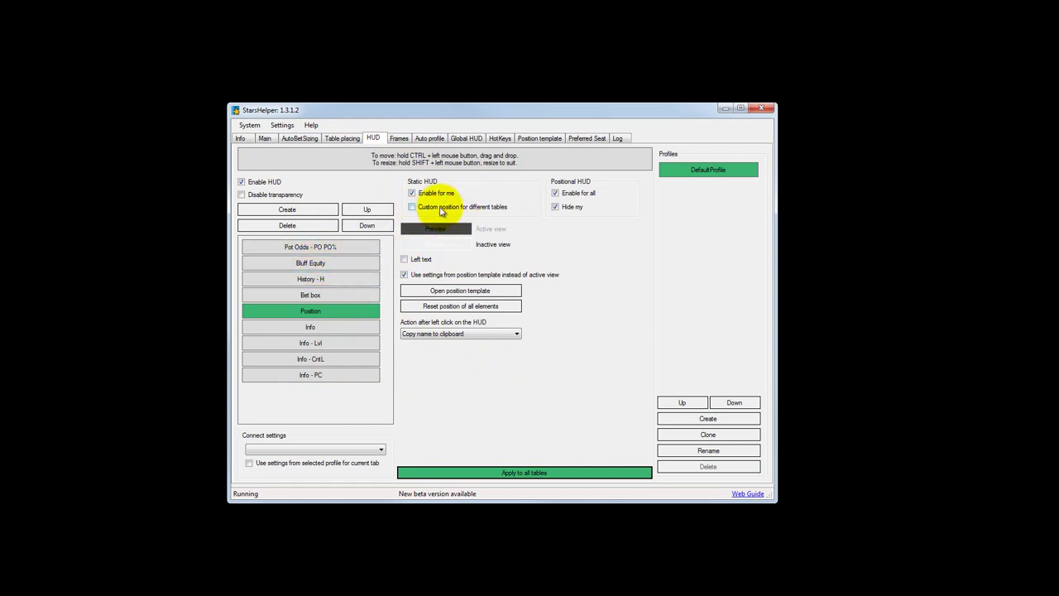
pyautogui.click(539, 139)
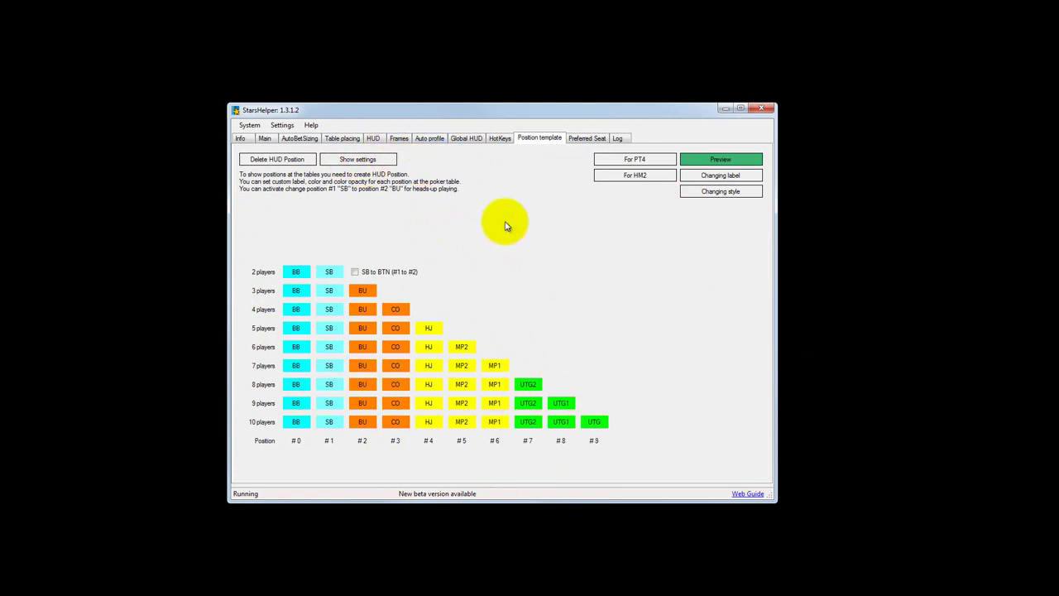
pyautogui.click(373, 141)
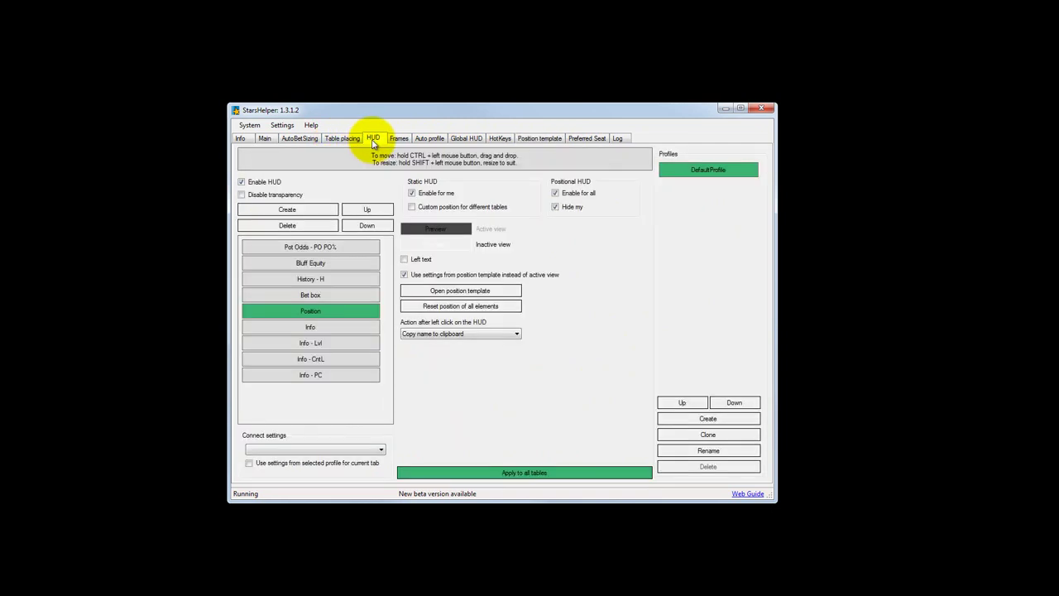
pyautogui.click(346, 347)
pyautogui.click(342, 361)
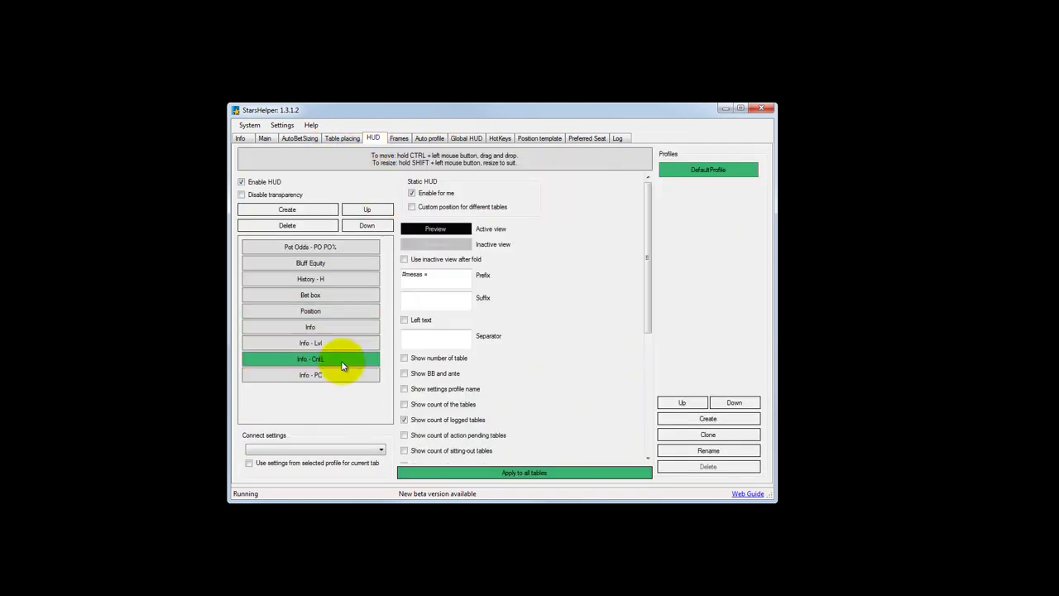
pyautogui.click(342, 377)
pyautogui.click(335, 366)
pyautogui.click(328, 346)
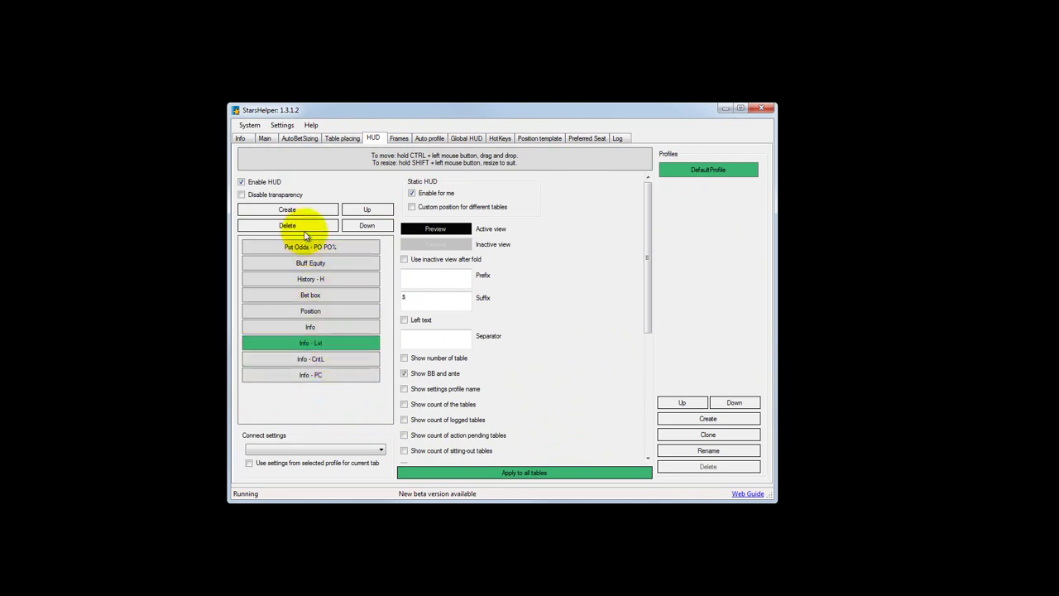
# Create an Info HUD element, try showing action pending tables, sitting-out tables and Holdem hand strength, and delete the element.
pyautogui.click(302, 211)
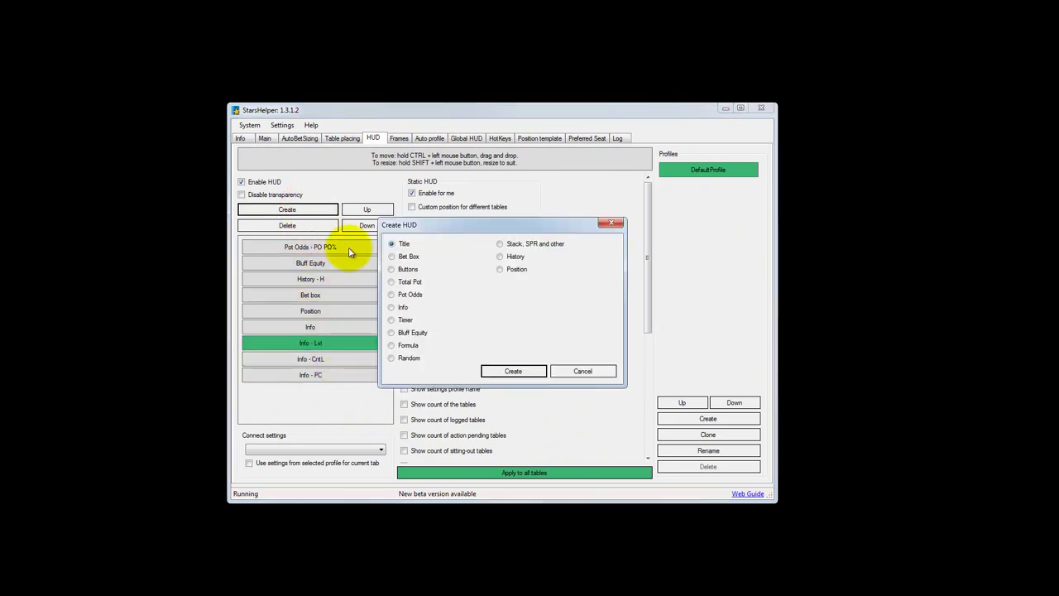
pyautogui.click(394, 308)
pyautogui.click(511, 371)
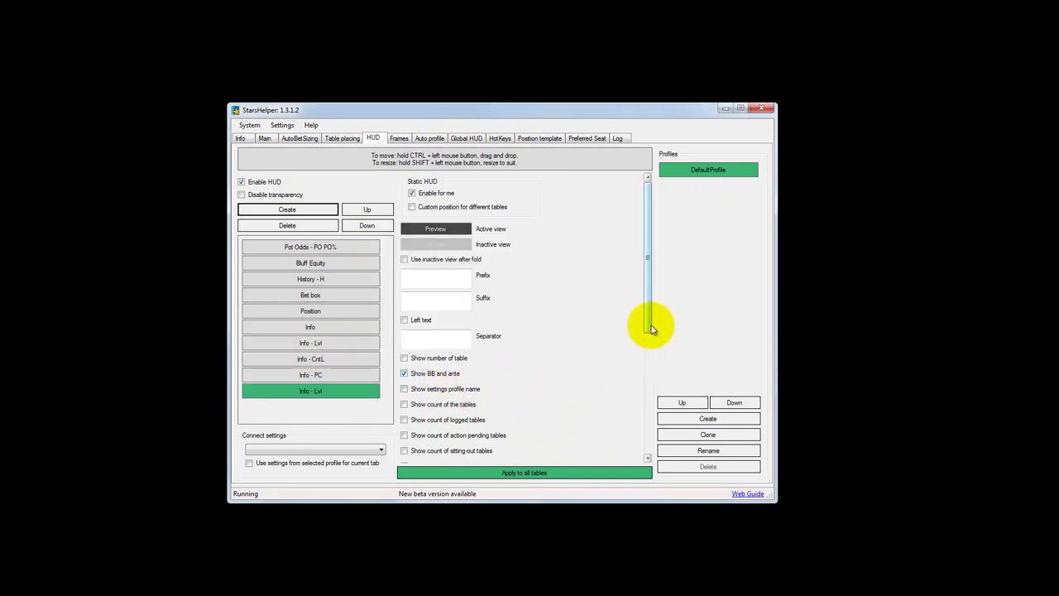
pyautogui.moveTo(646, 324); pyautogui.dragTo(646, 378)
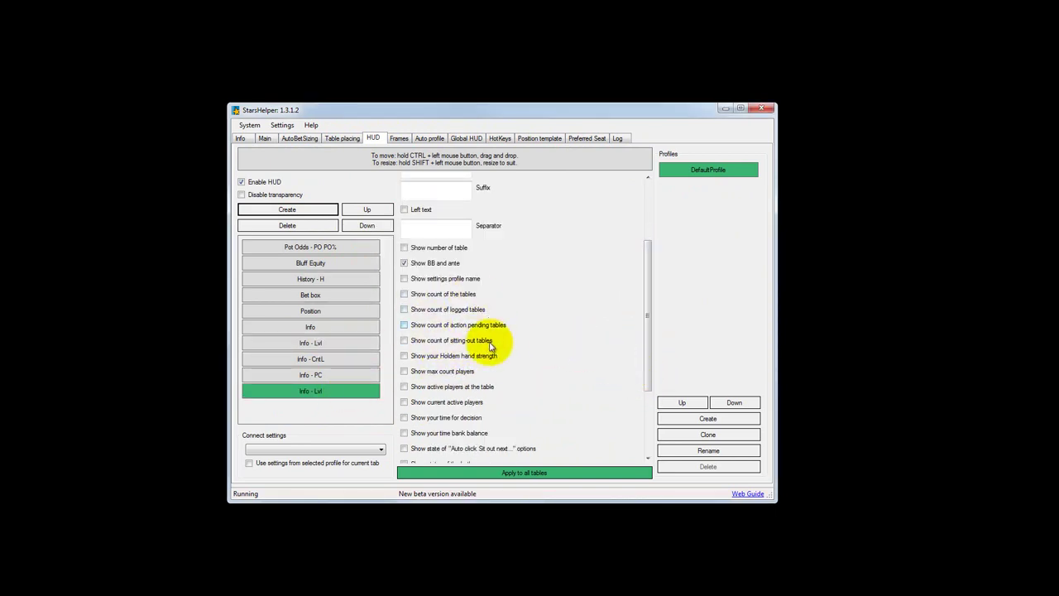
pyautogui.click(423, 324)
pyautogui.click(427, 340)
pyautogui.click(432, 356)
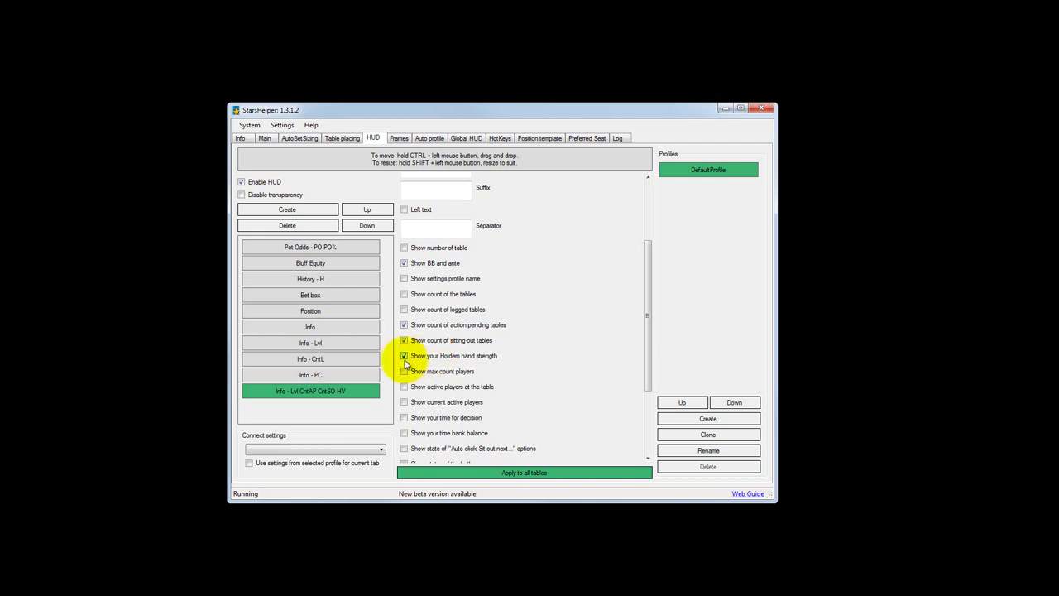
pyautogui.click(327, 229)
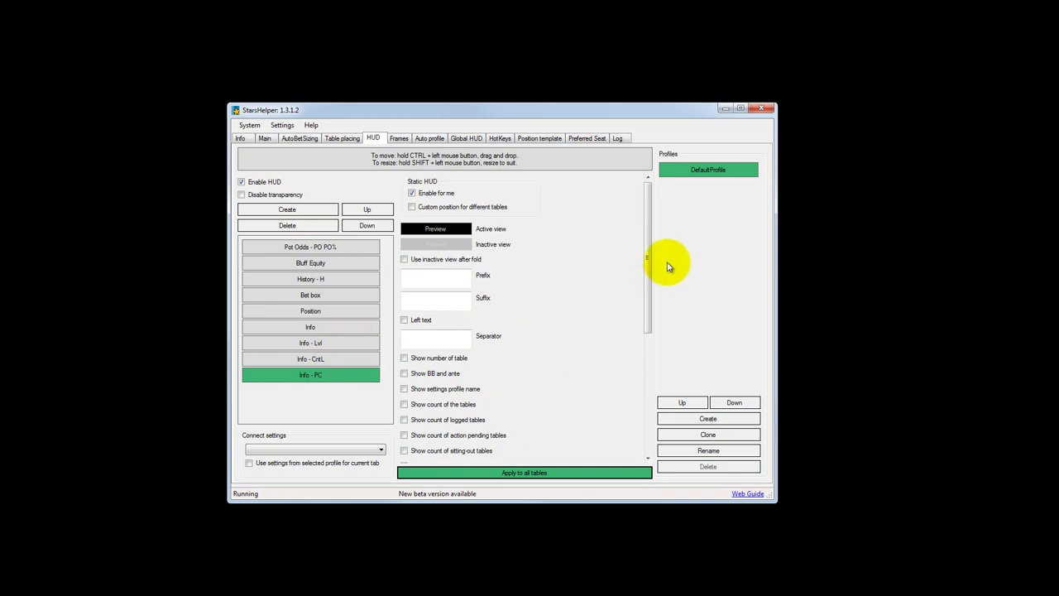
# Try showing BB and ante with the prefix BB= in the last Info element, and turn the option off again.
pyautogui.click(423, 278)
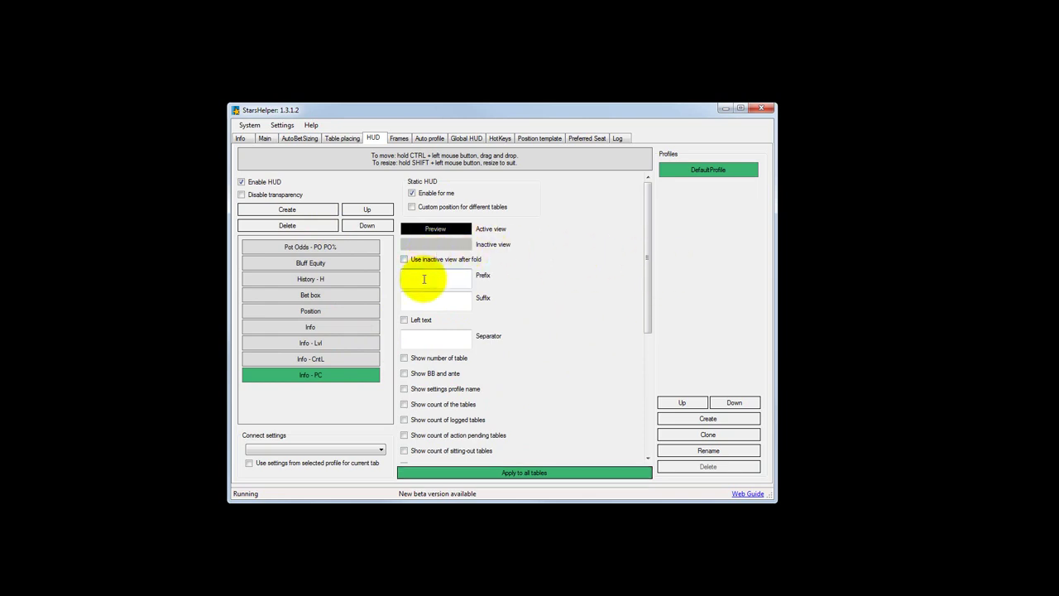
pyautogui.click(407, 373)
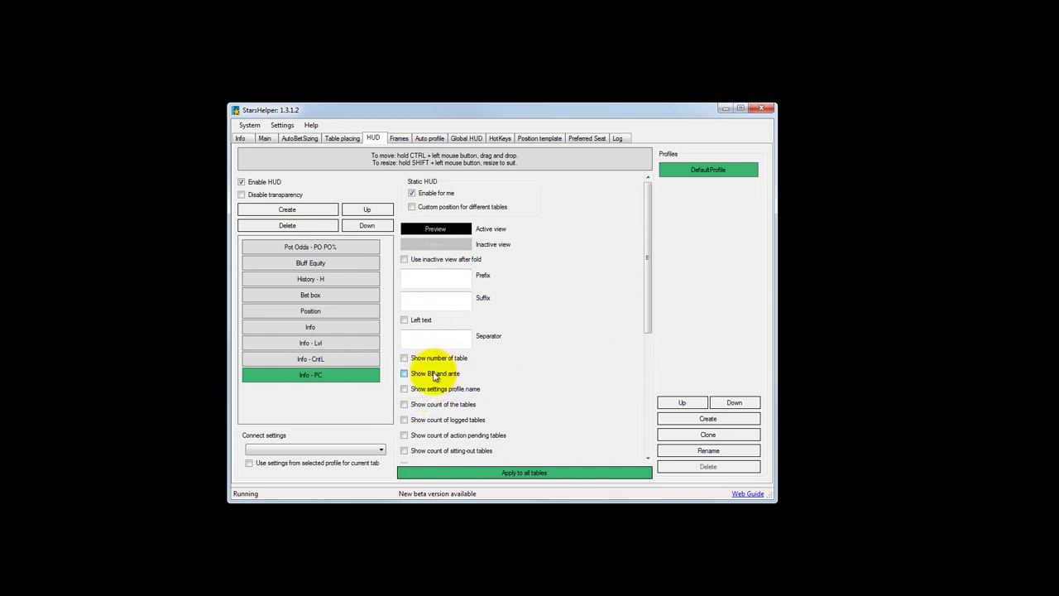
pyautogui.click(437, 284)
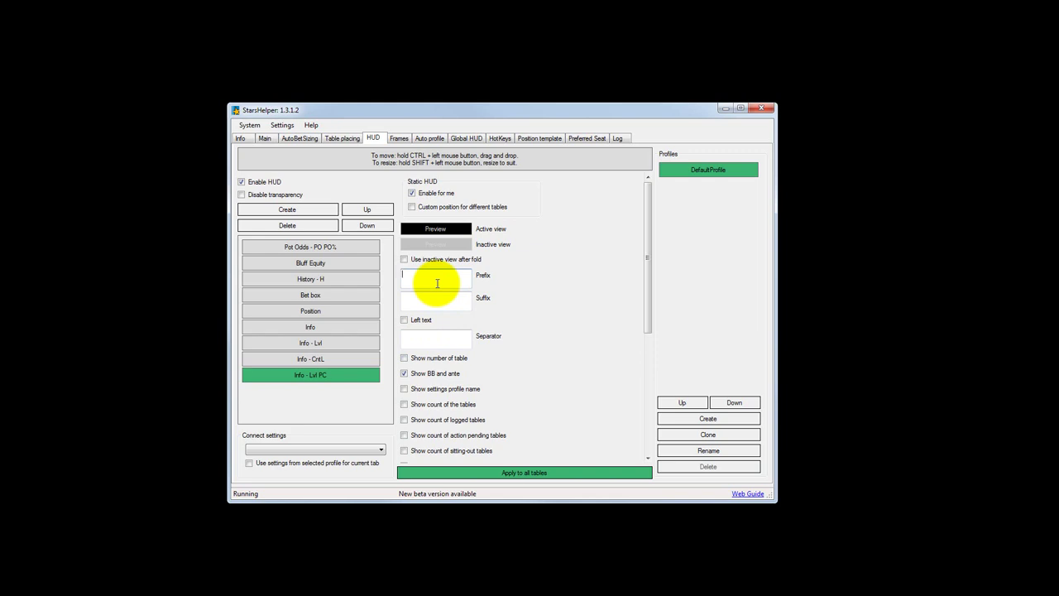
pyautogui.write('BBO')
pyautogui.write('=')
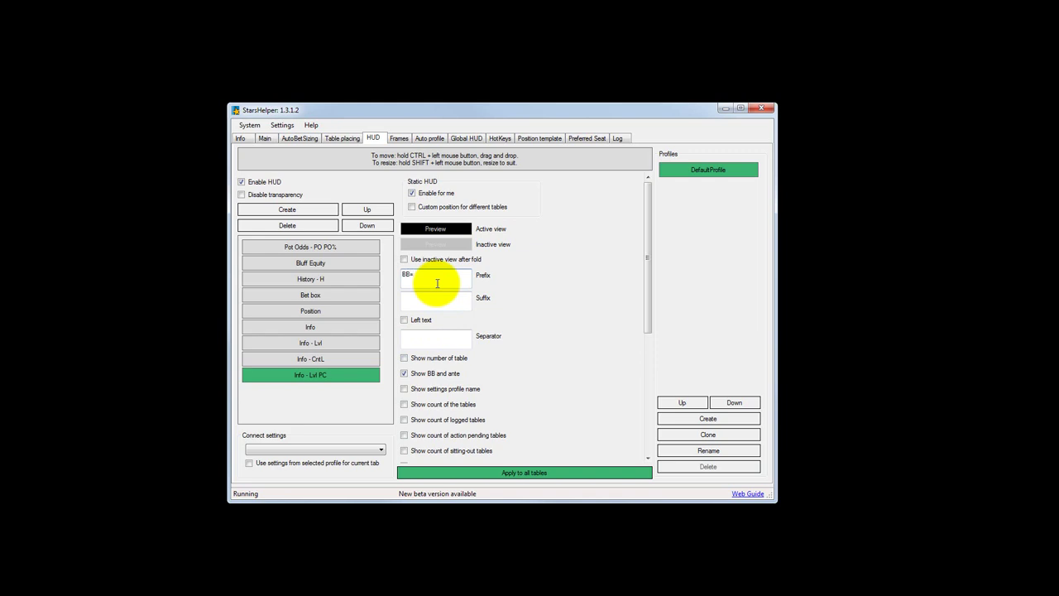
pyautogui.click(431, 374)
# Set the prefix of the Info element showing current active players to #players=.
pyautogui.moveTo(649, 325); pyautogui.dragTo(650, 371)
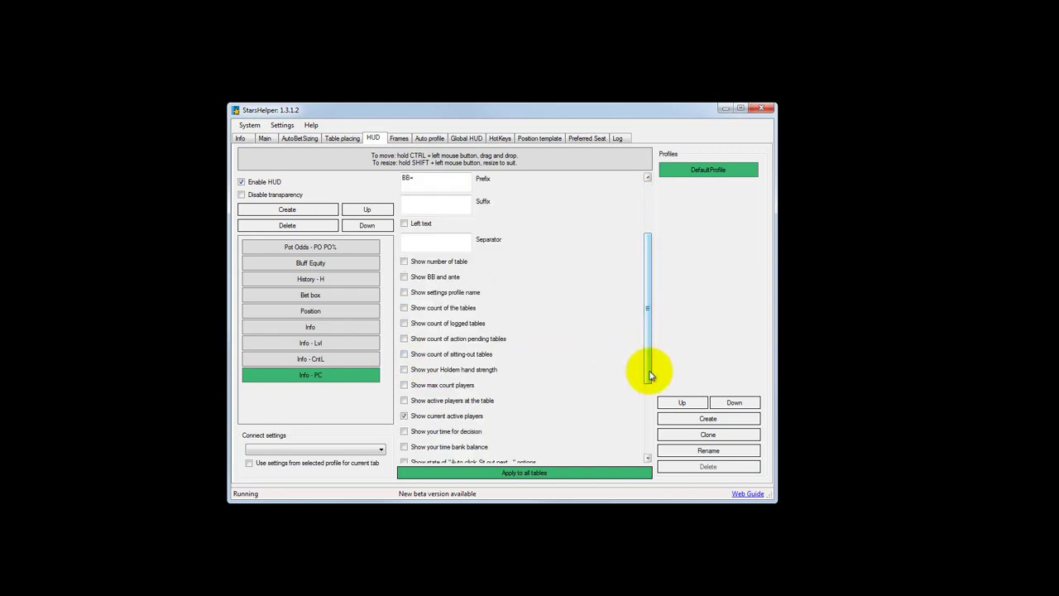
pyautogui.click(419, 418)
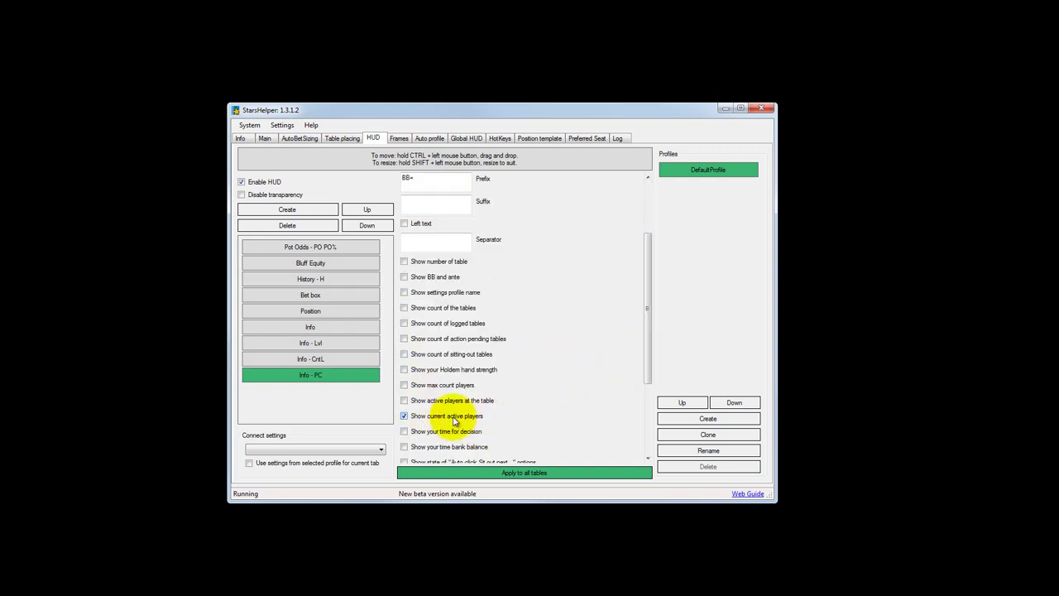
pyautogui.moveTo(437, 185); pyautogui.dragTo(399, 193)
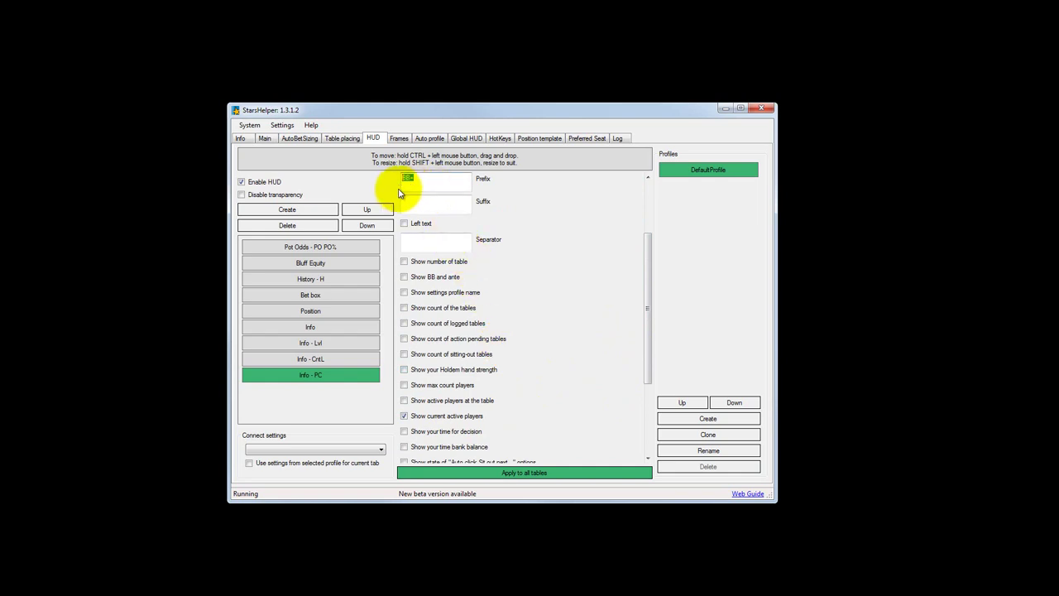
pyautogui.write('#players=')
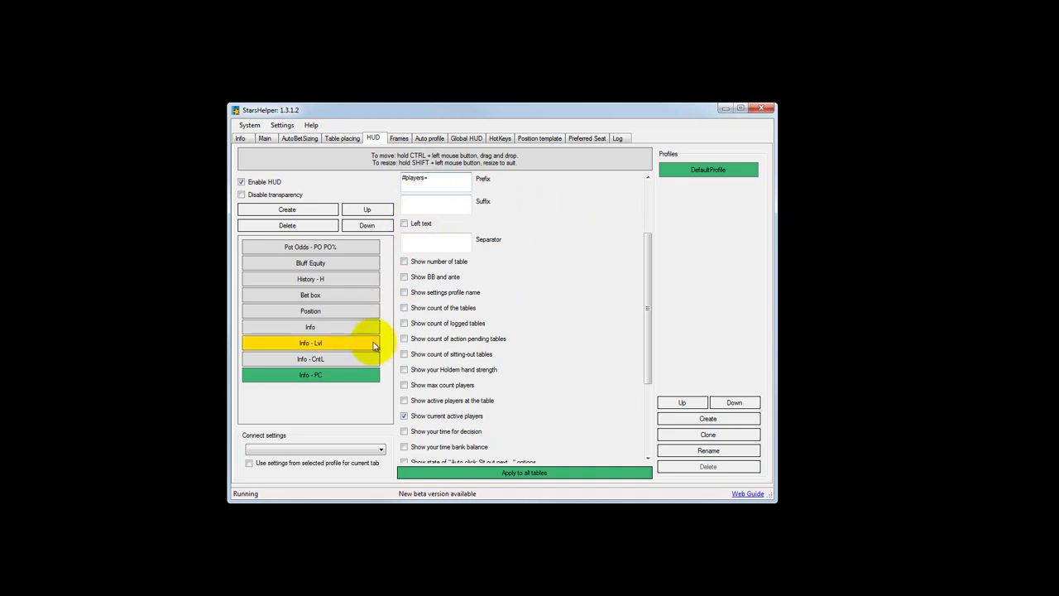
pyautogui.click(331, 377)
# Examine the frame color, thickness and condition of the two time bank balance rules in the Frames settings.
pyautogui.hotkey('ctrl', 'Tab')
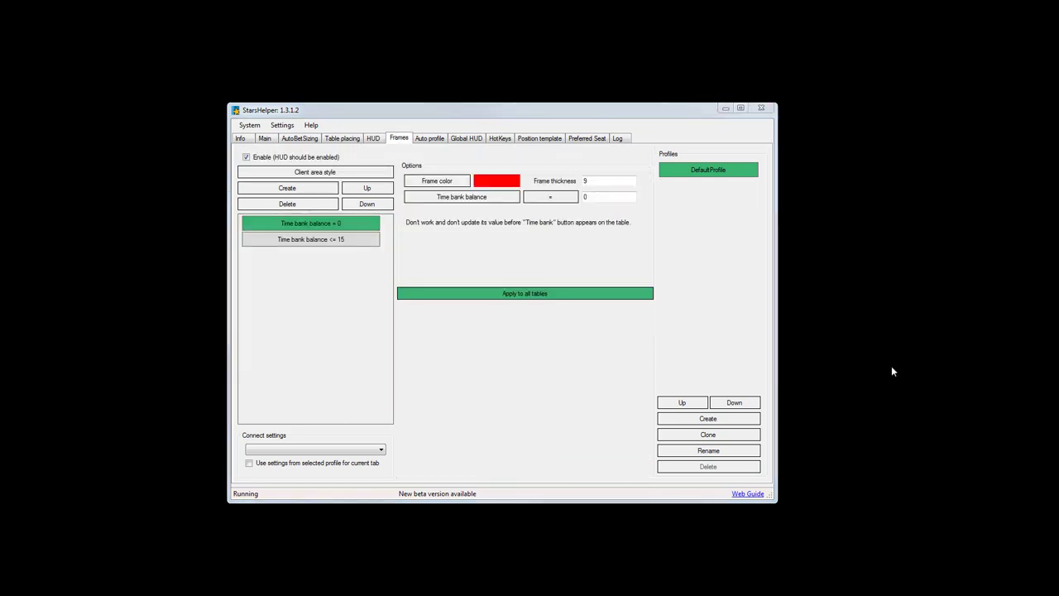
pyautogui.click(688, 243)
pyautogui.click(335, 239)
pyautogui.click(335, 225)
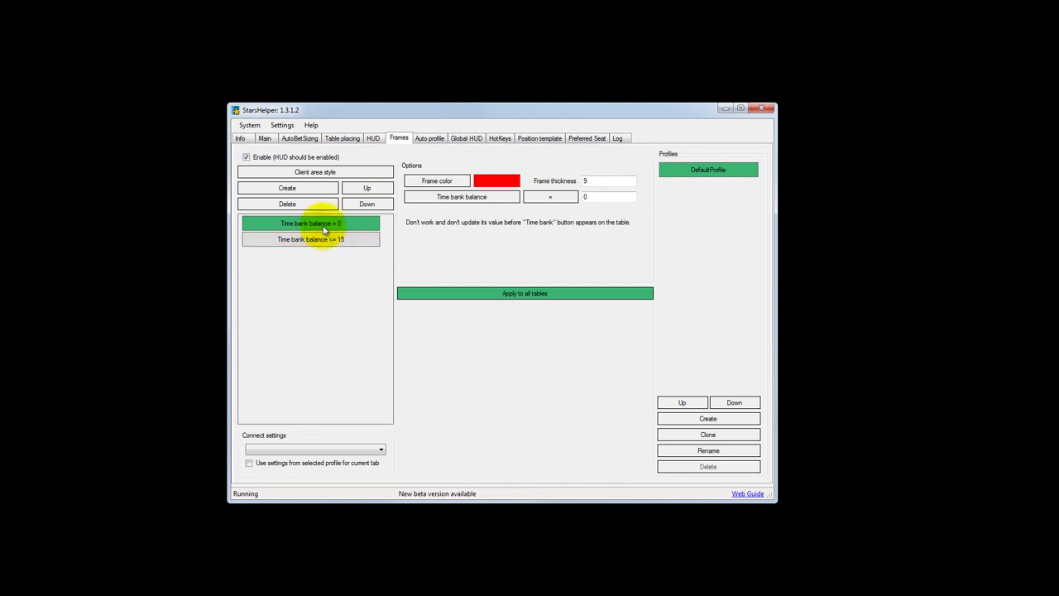
pyautogui.click(328, 241)
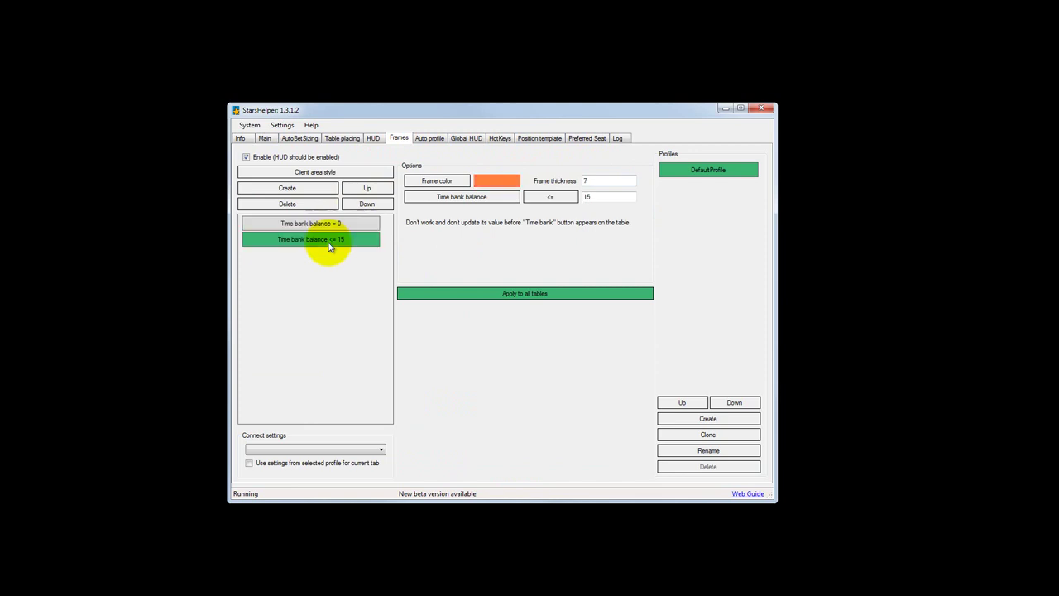
pyautogui.click(335, 224)
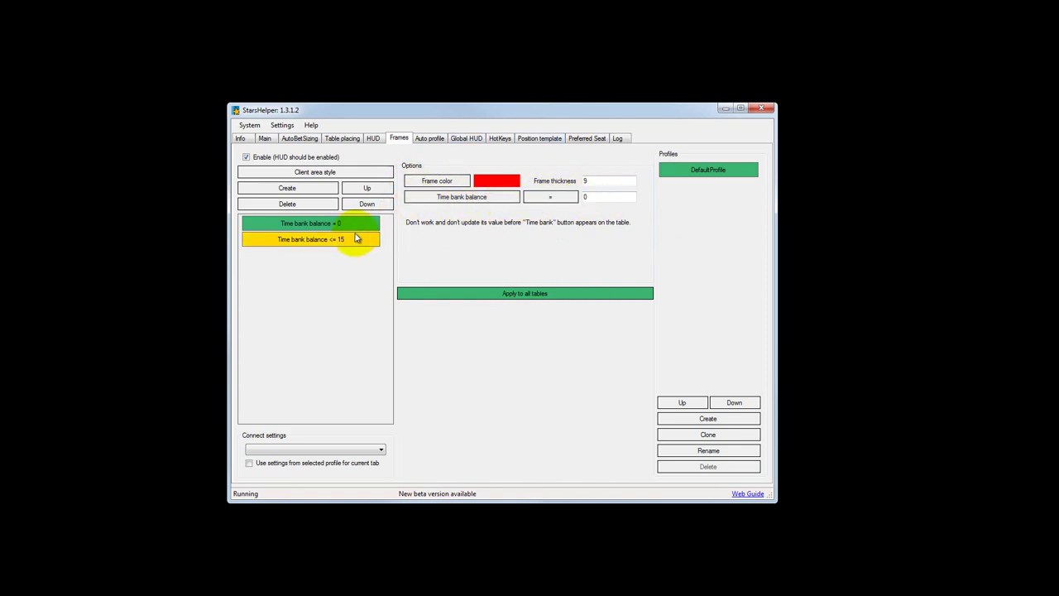
# Try enabling the global HUD, reposition its timer window, and disable the global HUD again.
pyautogui.click(430, 138)
pyautogui.click(465, 139)
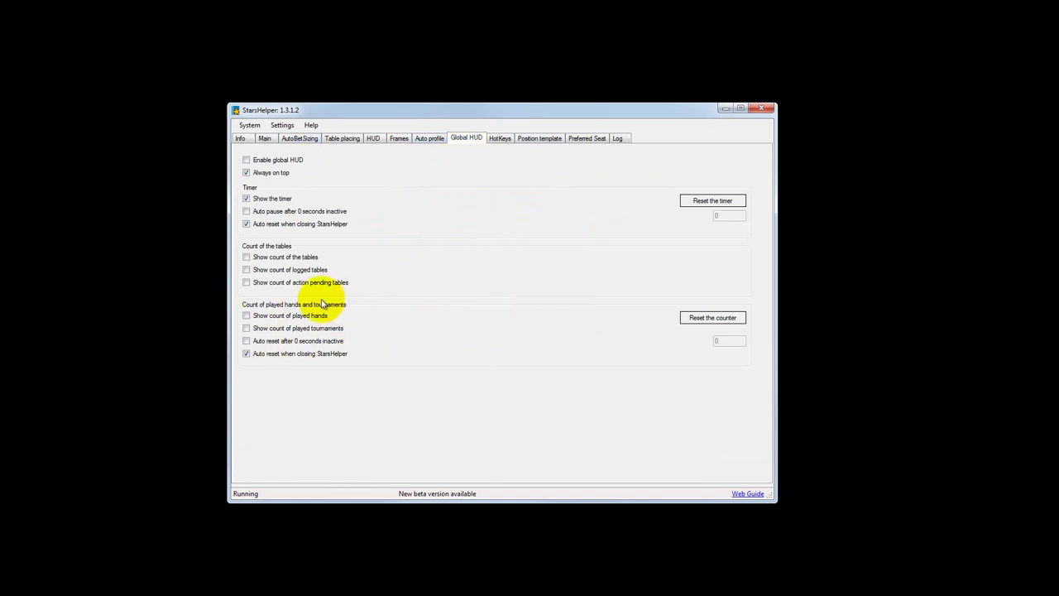
pyautogui.click(263, 163)
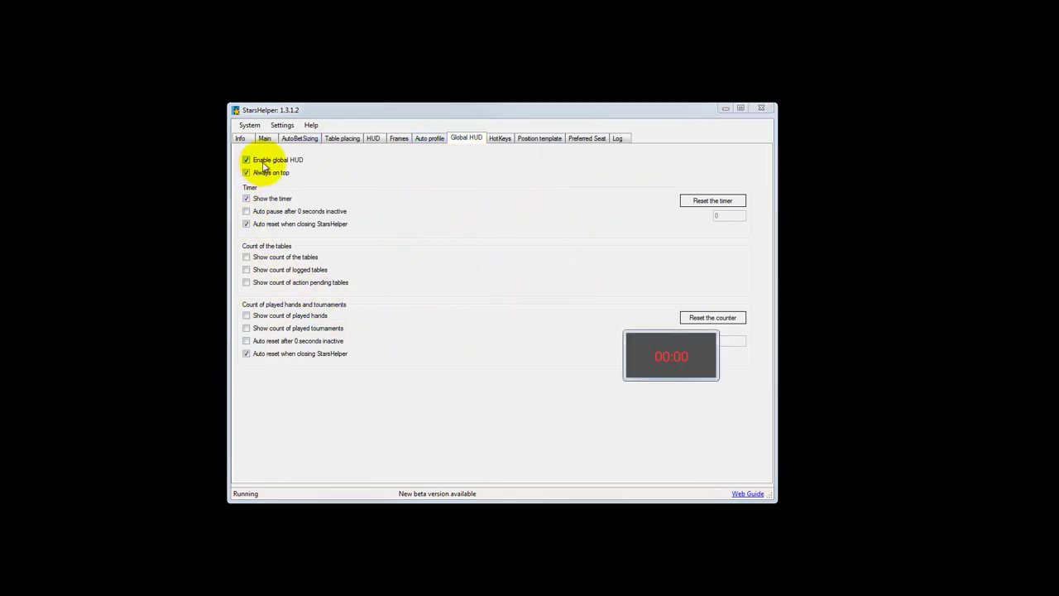
pyautogui.click(263, 163)
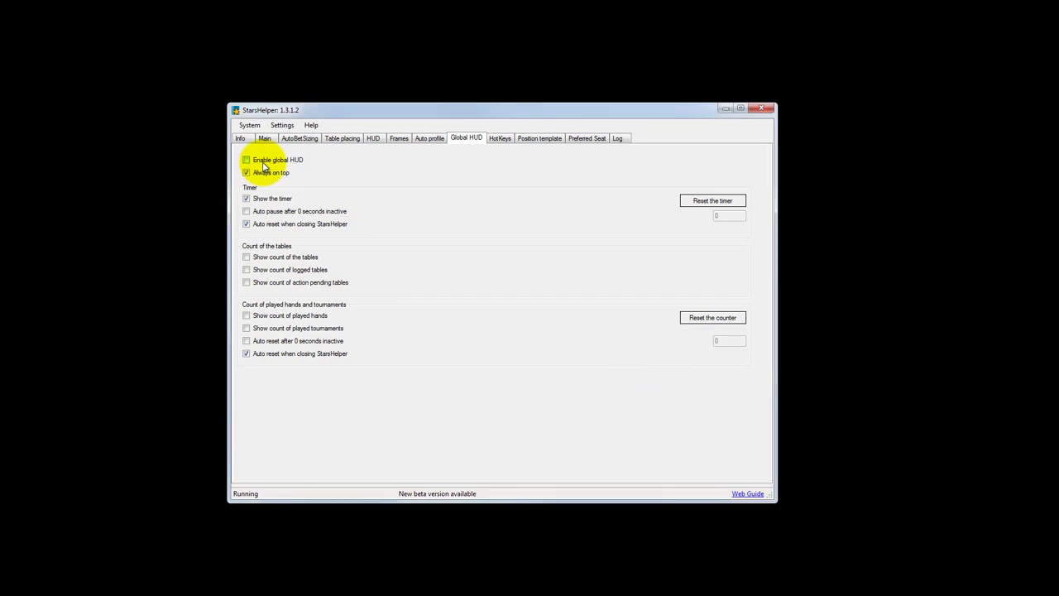
pyautogui.click(264, 163)
pyautogui.moveTo(645, 368); pyautogui.dragTo(613, 389)
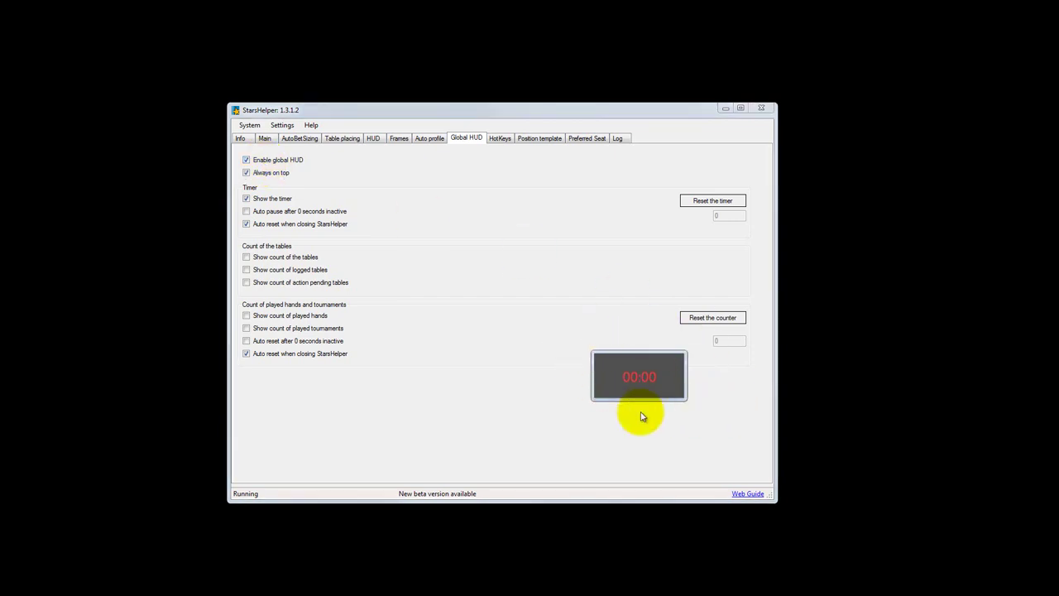
pyautogui.click(261, 160)
# Create a new hotkey and assign it the Set bet action.
pyautogui.click(501, 139)
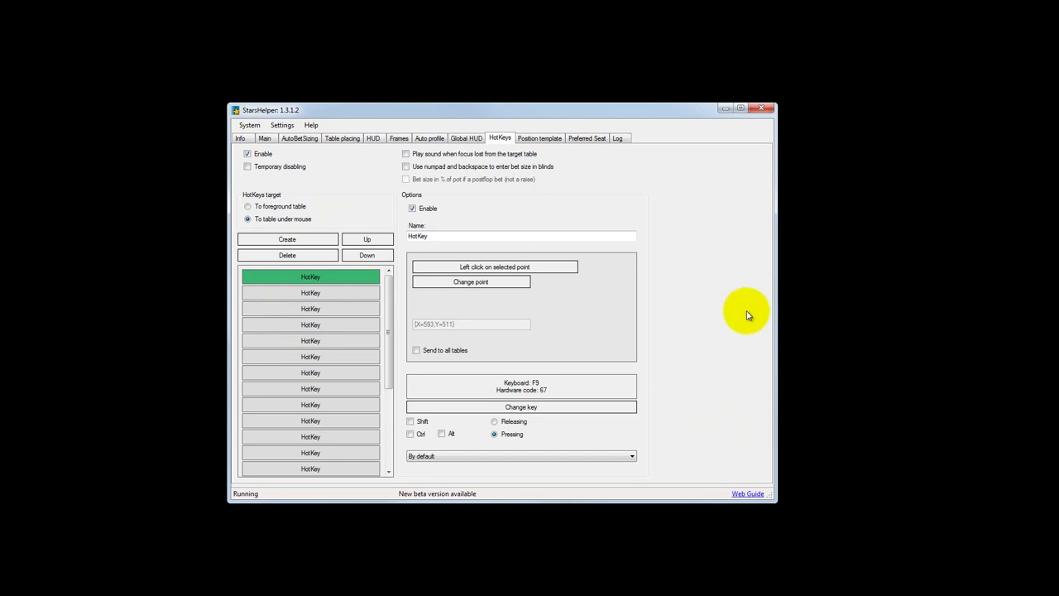
pyautogui.click(301, 240)
pyautogui.moveTo(387, 339); pyautogui.dragTo(401, 480)
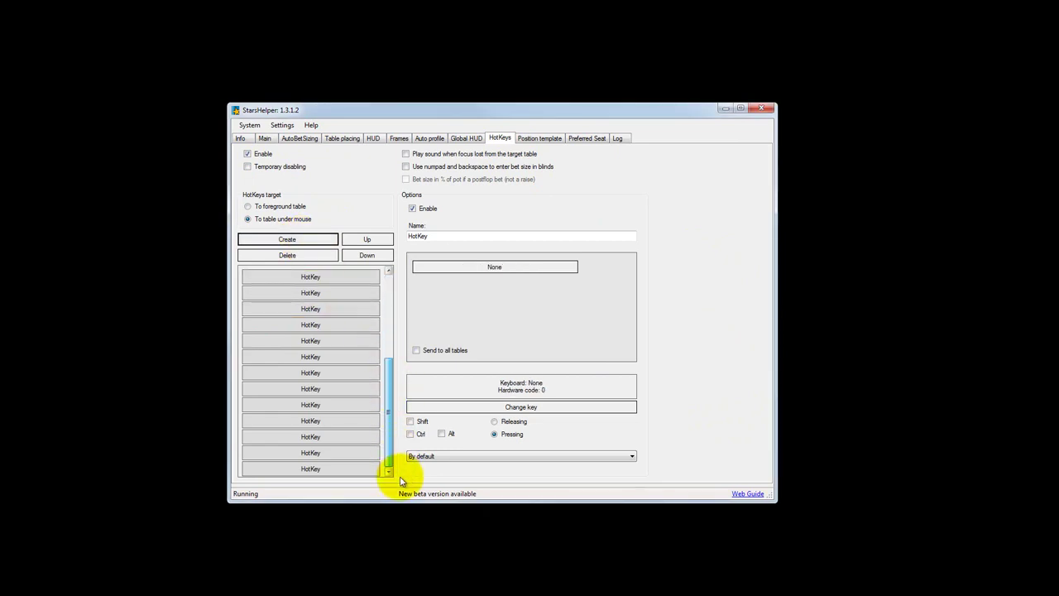
pyautogui.click(521, 269)
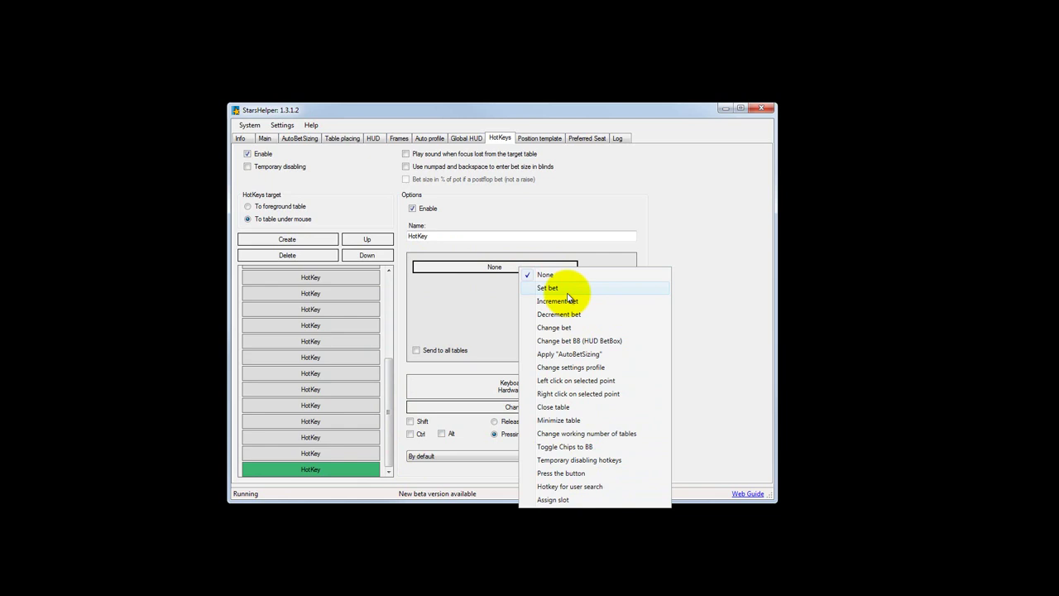
pyautogui.click(568, 291)
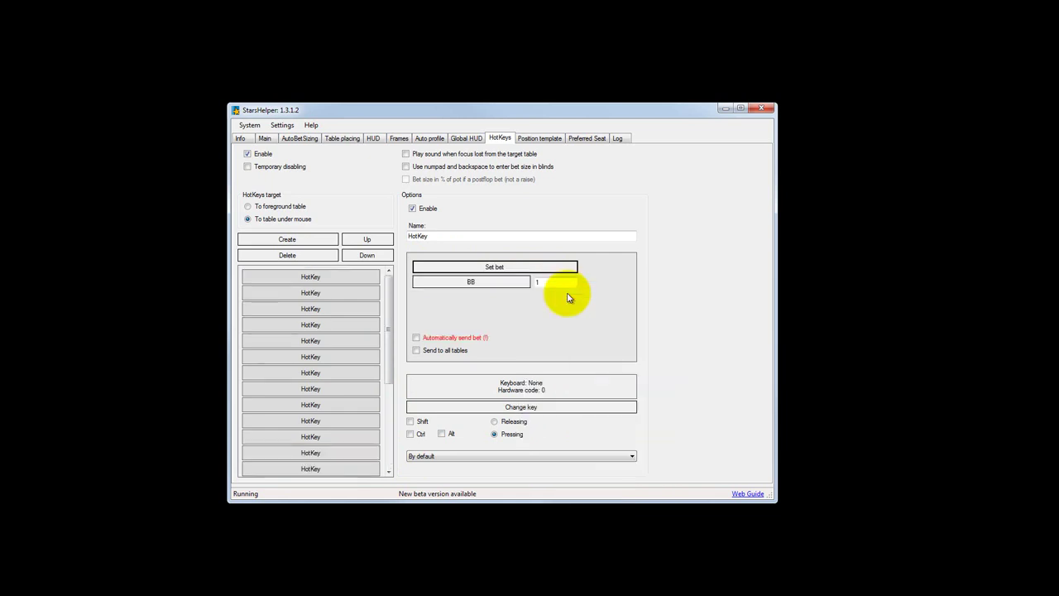
# Try setting the hotkey's bet to 0.33 of the pot, start changing its key, and delete the hotkey.
pyautogui.click(486, 291)
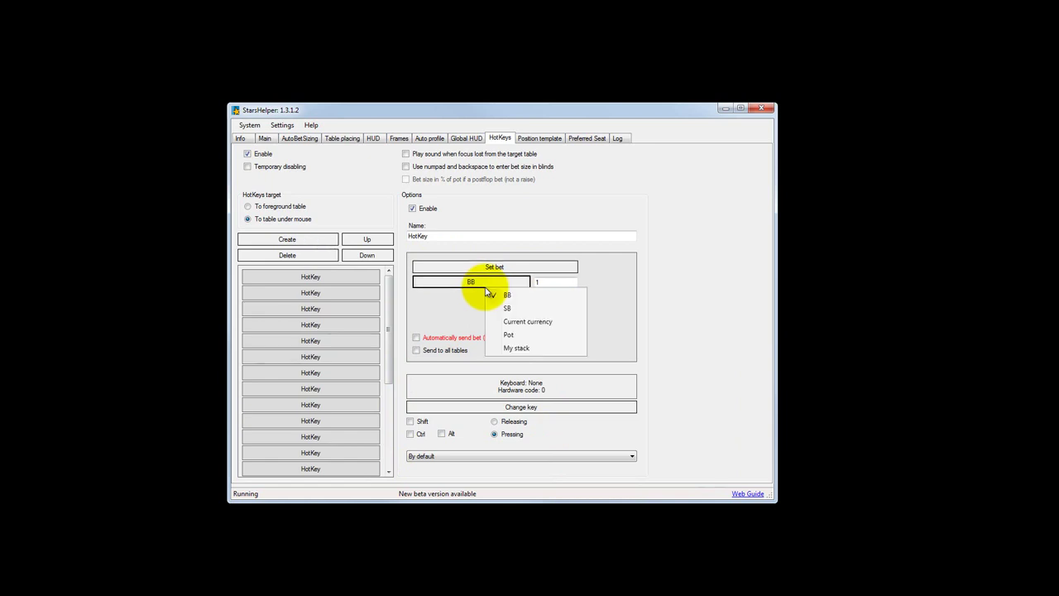
pyautogui.click(513, 336)
pyautogui.doubleClick(556, 284)
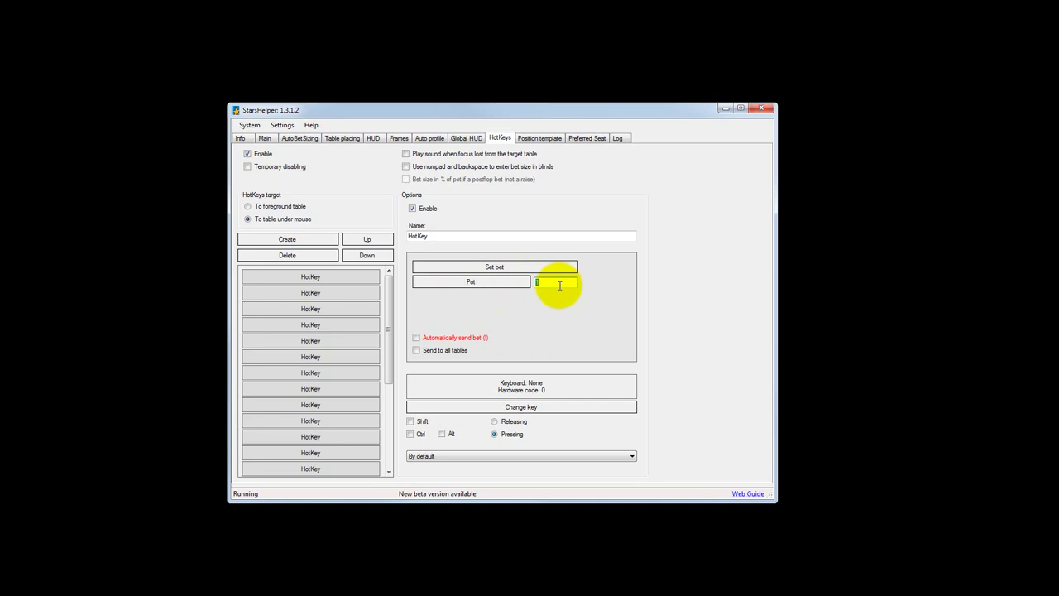
pyautogui.write('0.33')
pyautogui.click(536, 416)
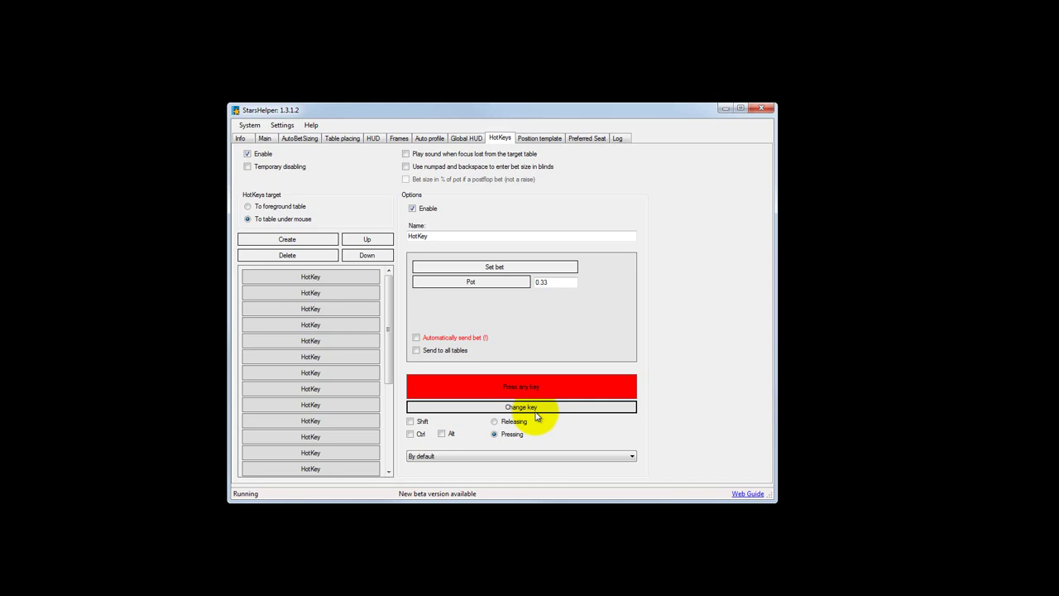
pyautogui.click(300, 255)
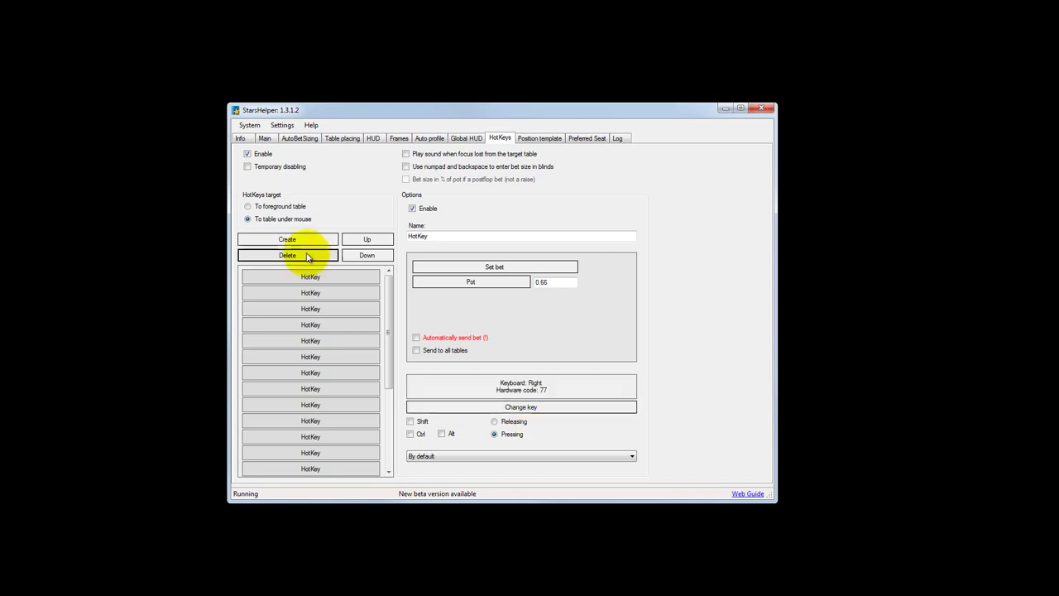
# Create a hotkey that increments the bet by 1 SB and assign it to scrolling the mouse wheel up.
pyautogui.click(462, 284)
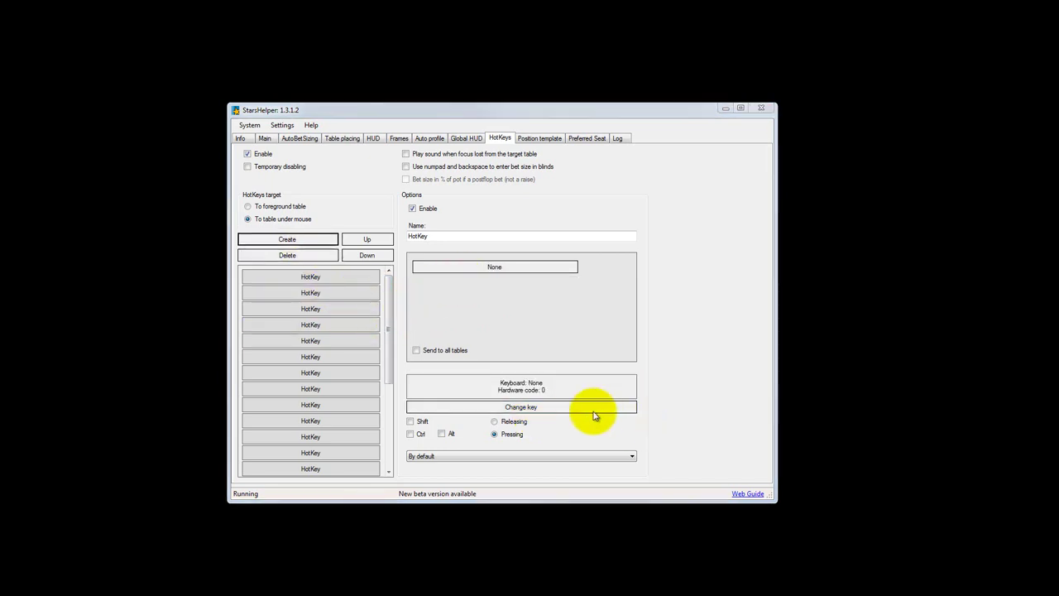
pyautogui.click(522, 272)
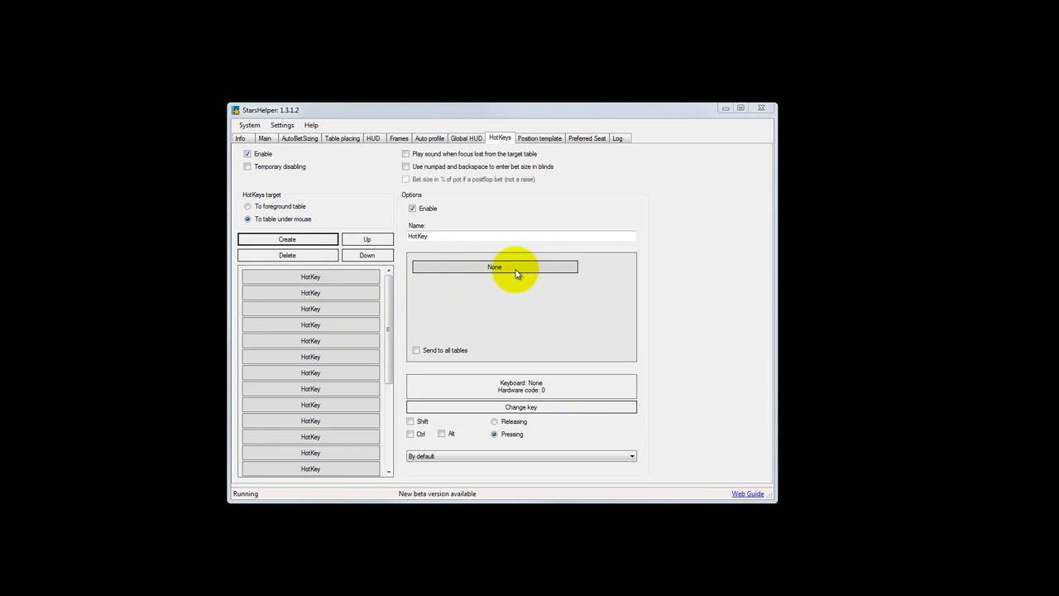
pyautogui.click(516, 272)
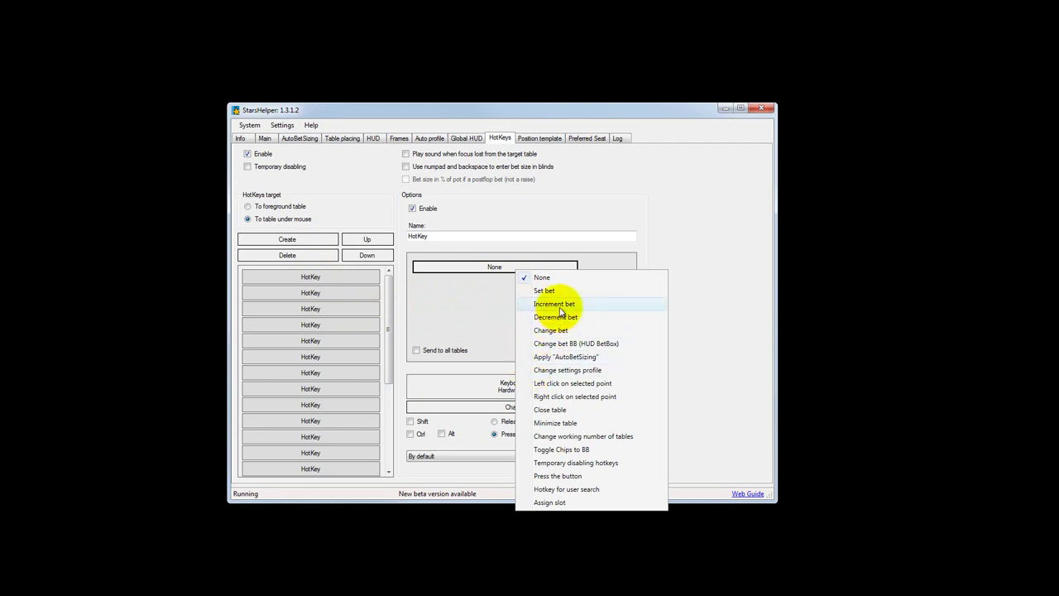
pyautogui.click(559, 304)
pyautogui.click(482, 284)
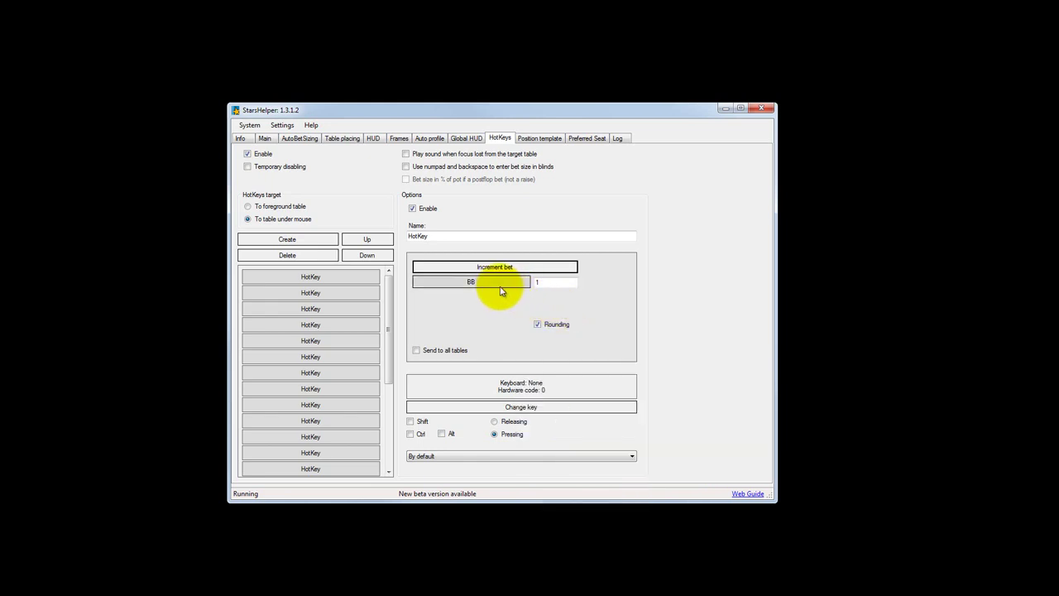
pyautogui.click(529, 307)
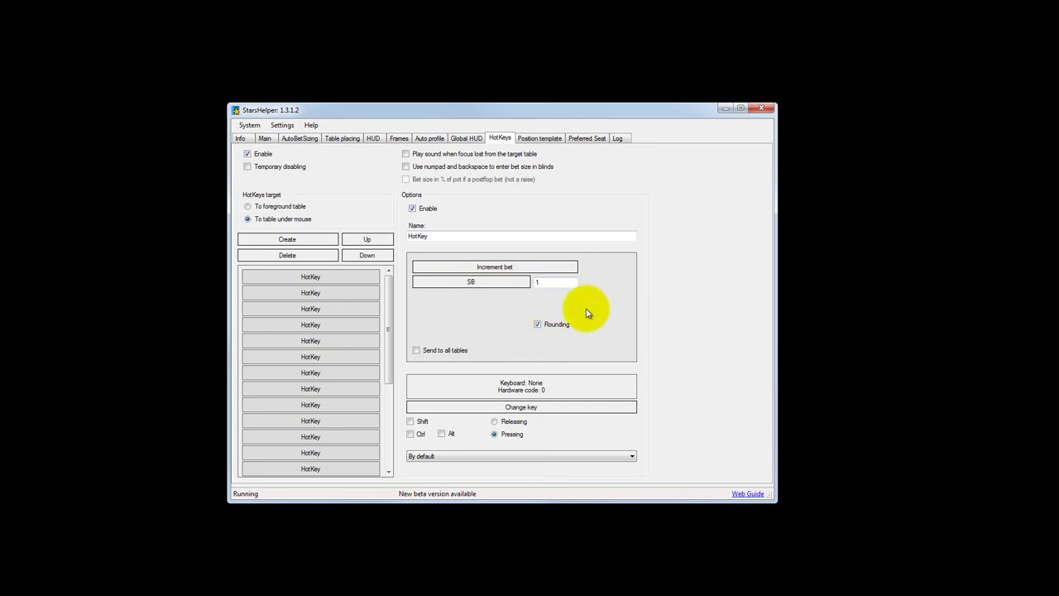
pyautogui.click(547, 410)
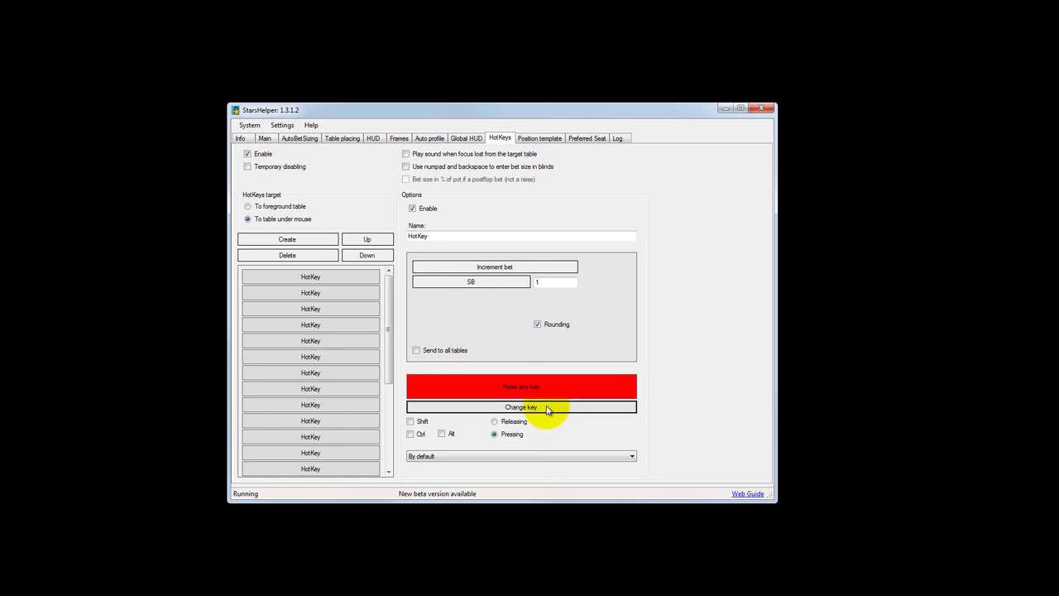
pyautogui.scroll(1, 536, 410)
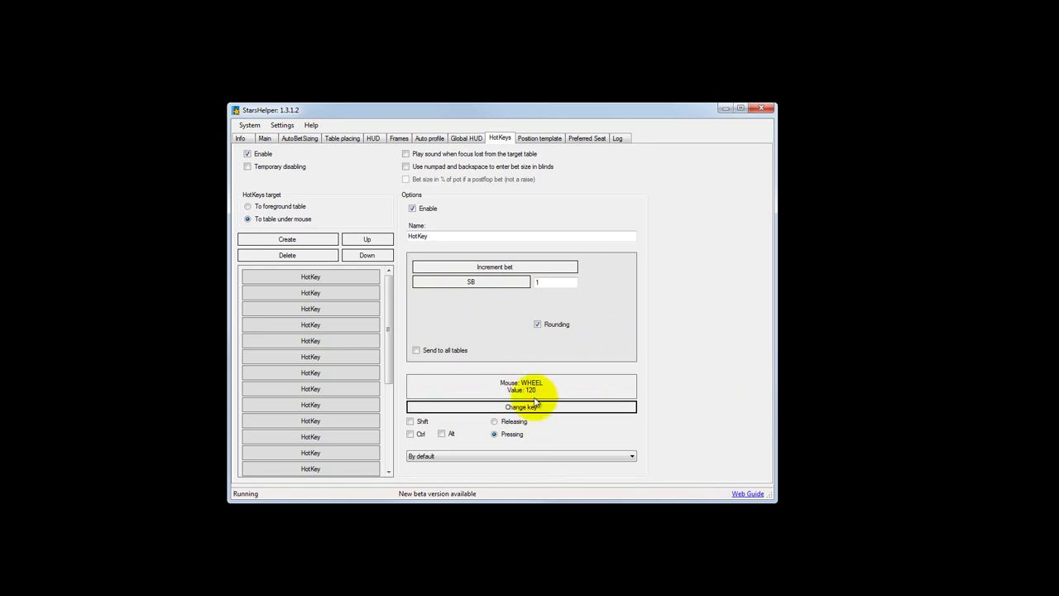
# Change the hotkey's action to Decrement bet and reassign it to scrolling the mouse wheel down.
pyautogui.click(532, 269)
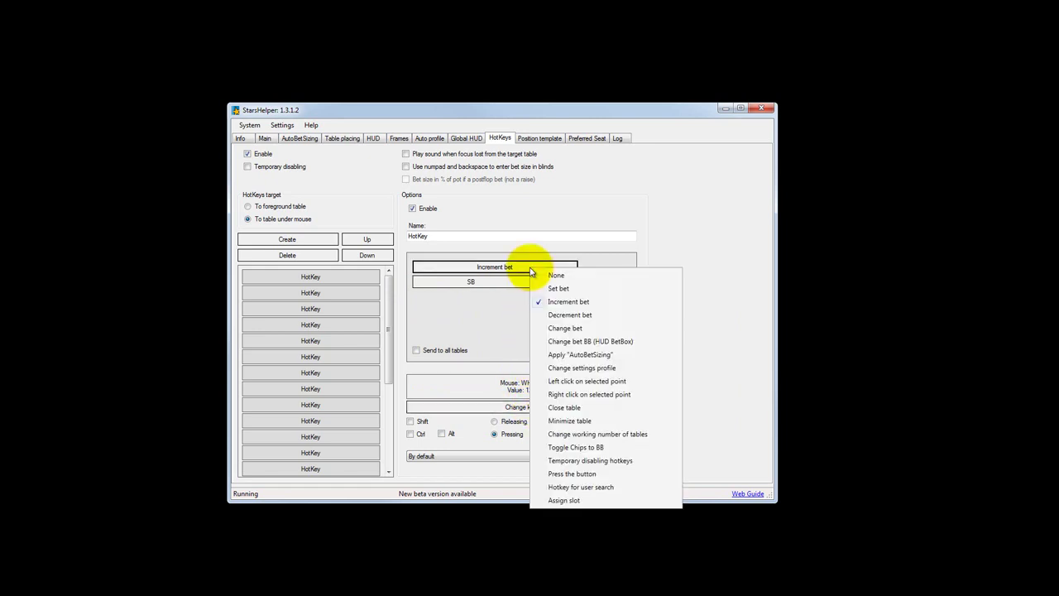
pyautogui.click(565, 316)
pyautogui.click(554, 408)
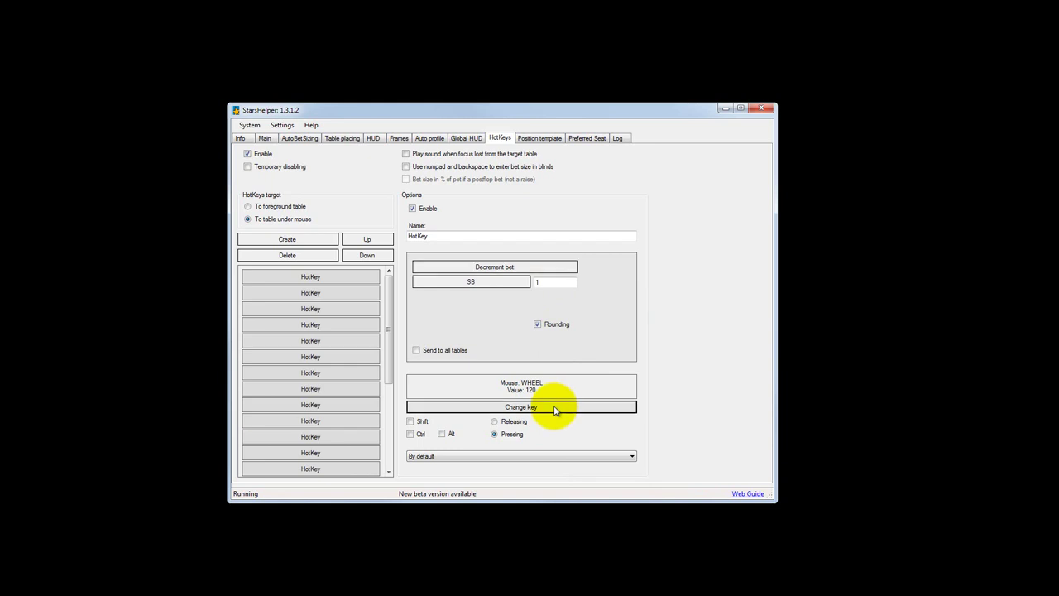
pyautogui.scroll(-1, 555, 411)
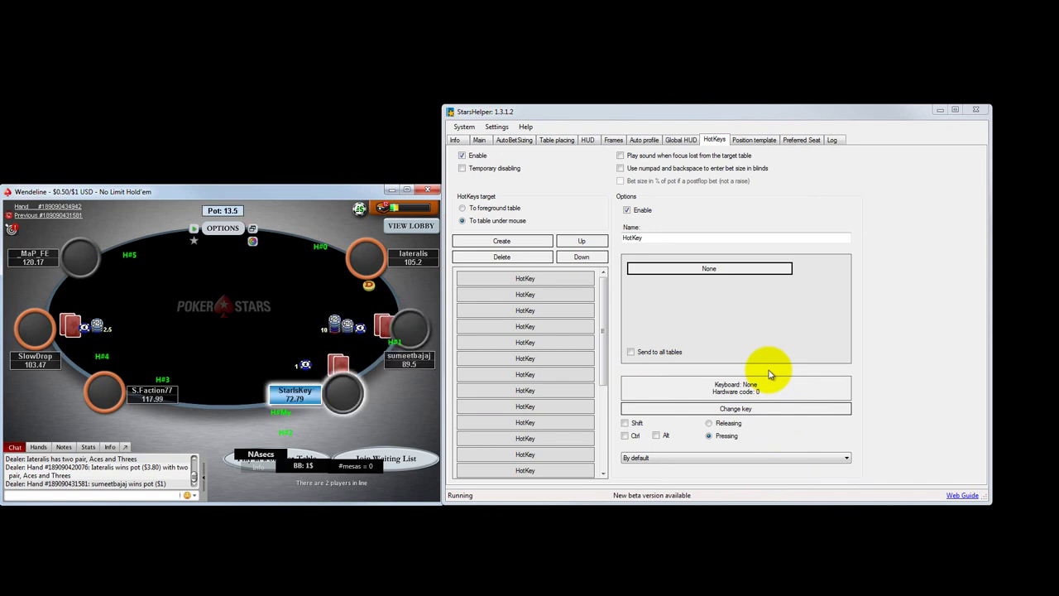
# Set the empty hotkey to Left click on selected point and pick a point just below the waiting list buttons on the poker table.
pyautogui.click(736, 268)
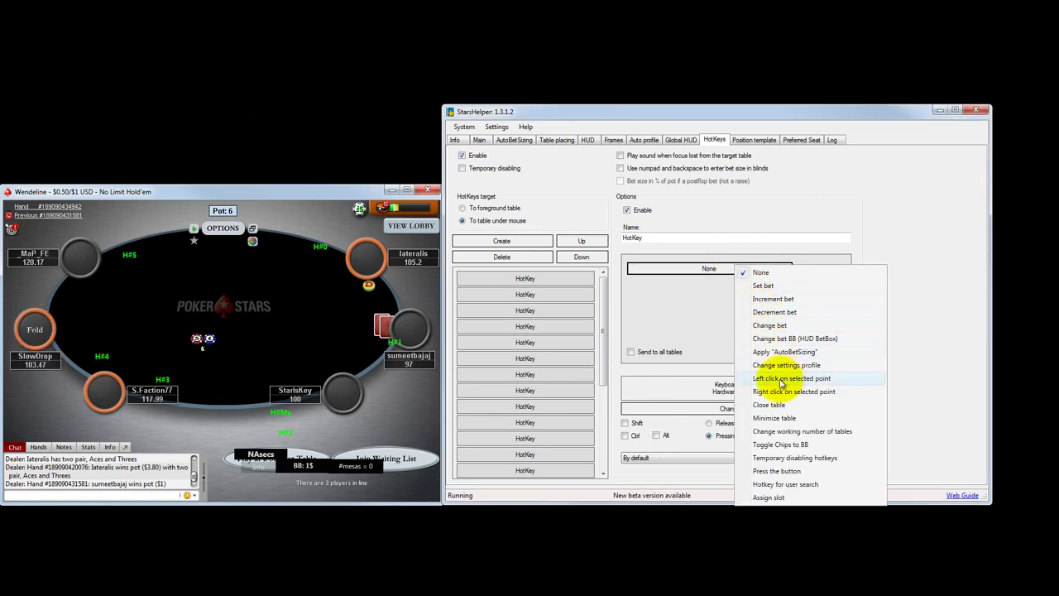
pyautogui.click(780, 381)
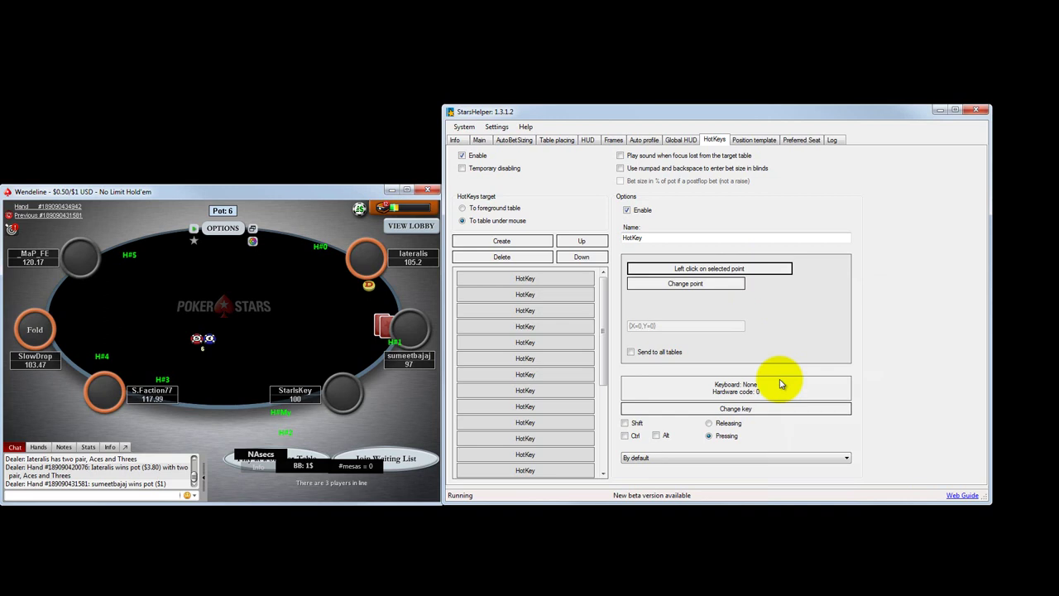
pyautogui.click(687, 291)
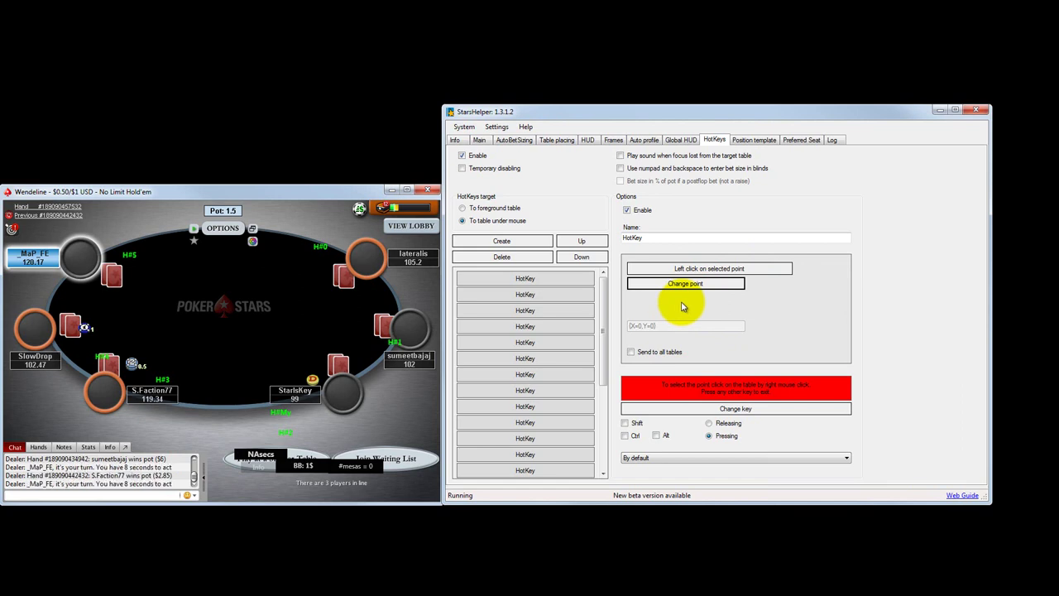
pyautogui.click(437, 350)
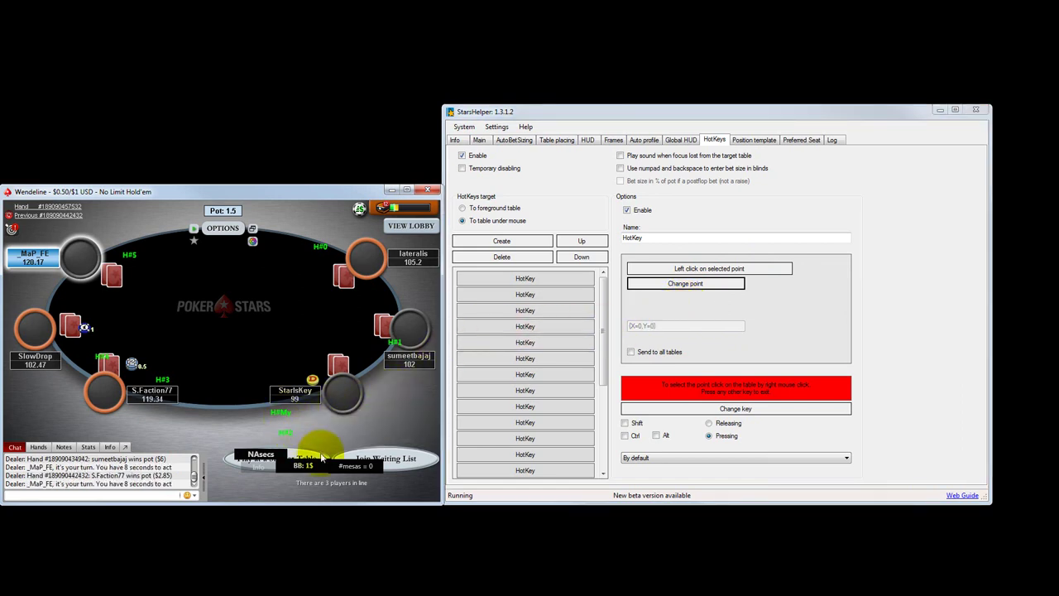
pyautogui.click(259, 496)
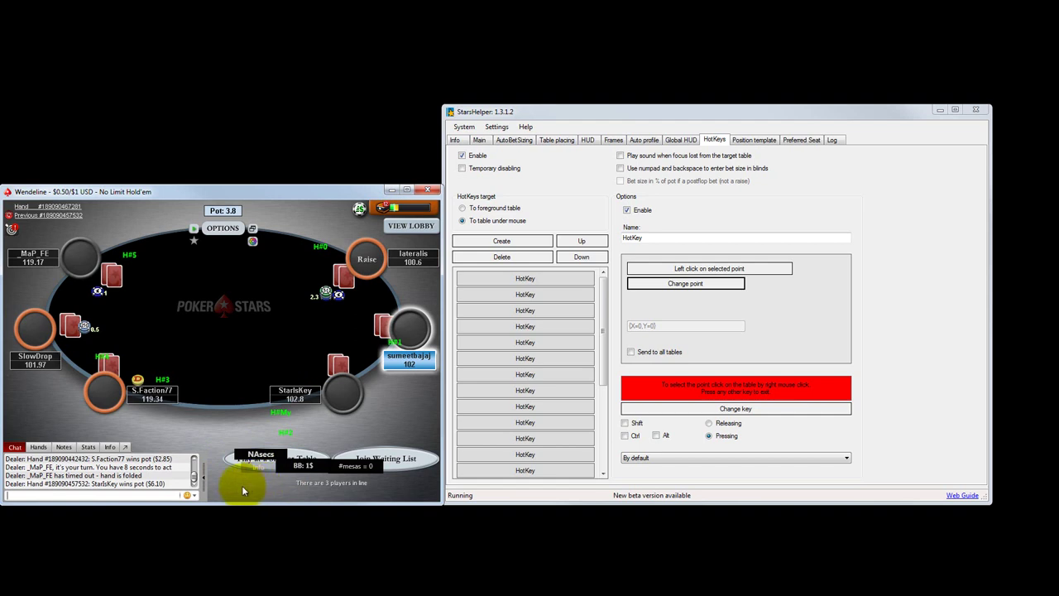
pyautogui.rightClick(242, 485)
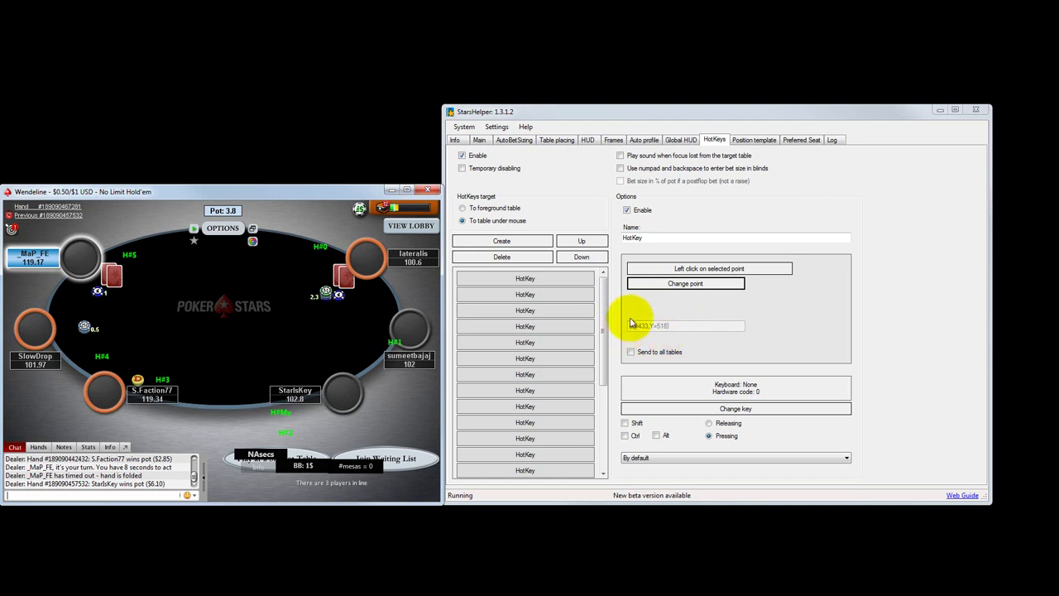
# Start changing the key of the left-click hotkey and close the poker table.
pyautogui.click(748, 416)
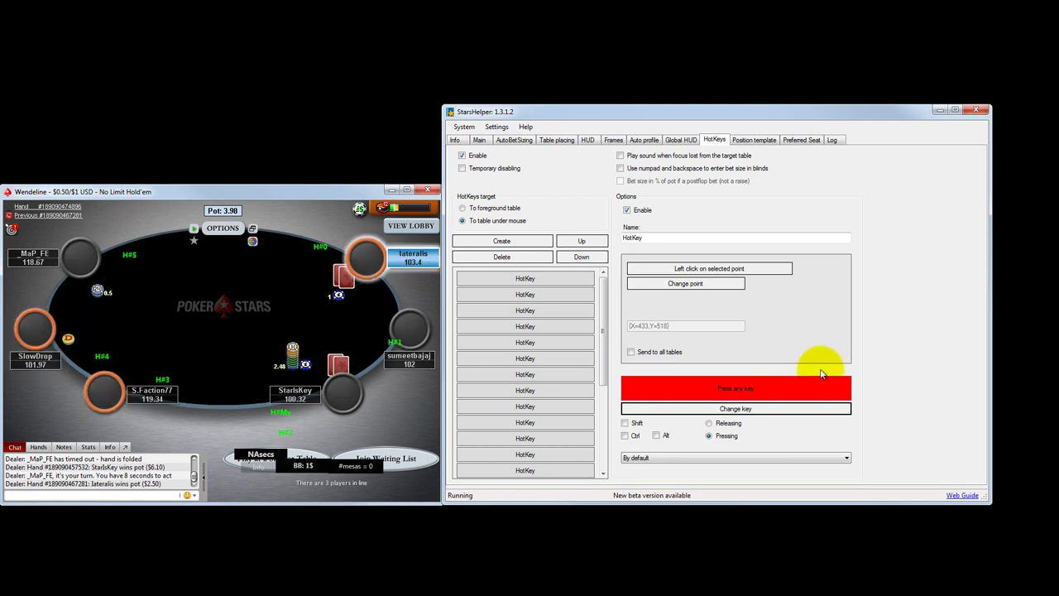
pyautogui.press('Right')
pyautogui.click(431, 192)
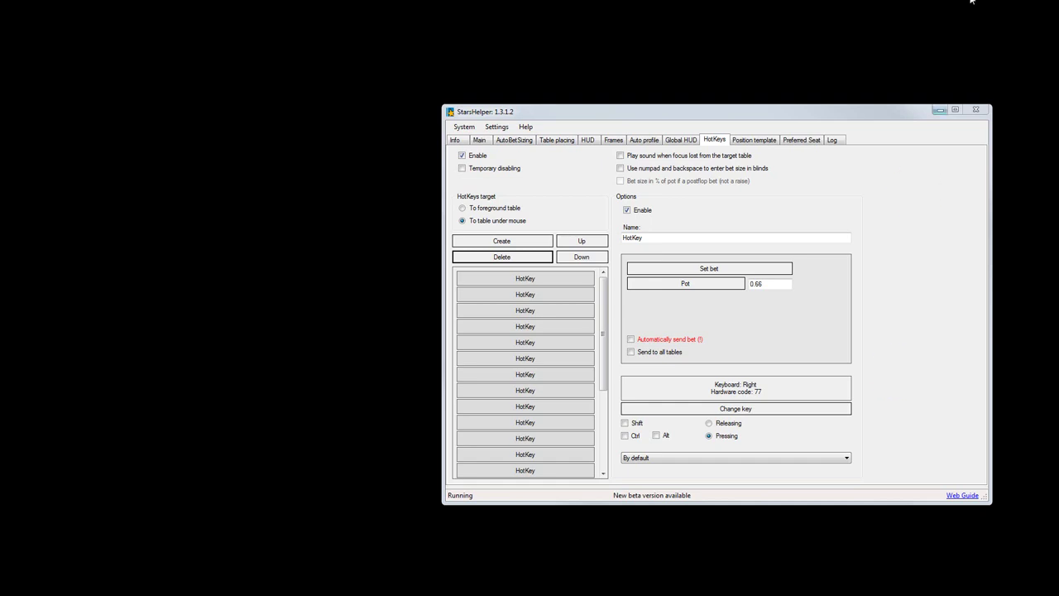
# Look through the Preferred Seat and Position template settings and return to the HotKeys settings.
pyautogui.click(807, 140)
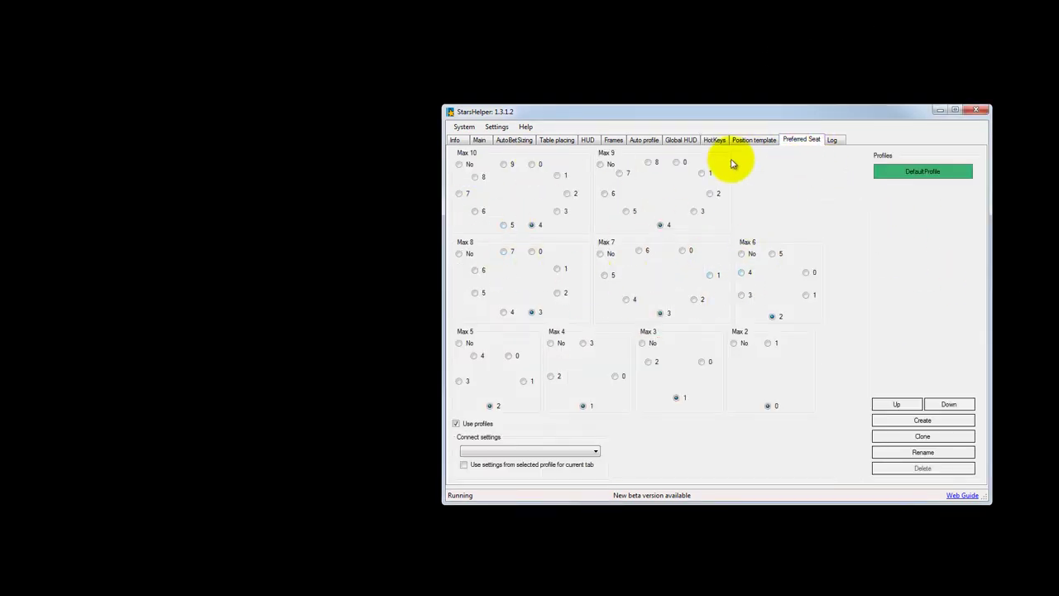
pyautogui.click(749, 140)
pyautogui.click(712, 140)
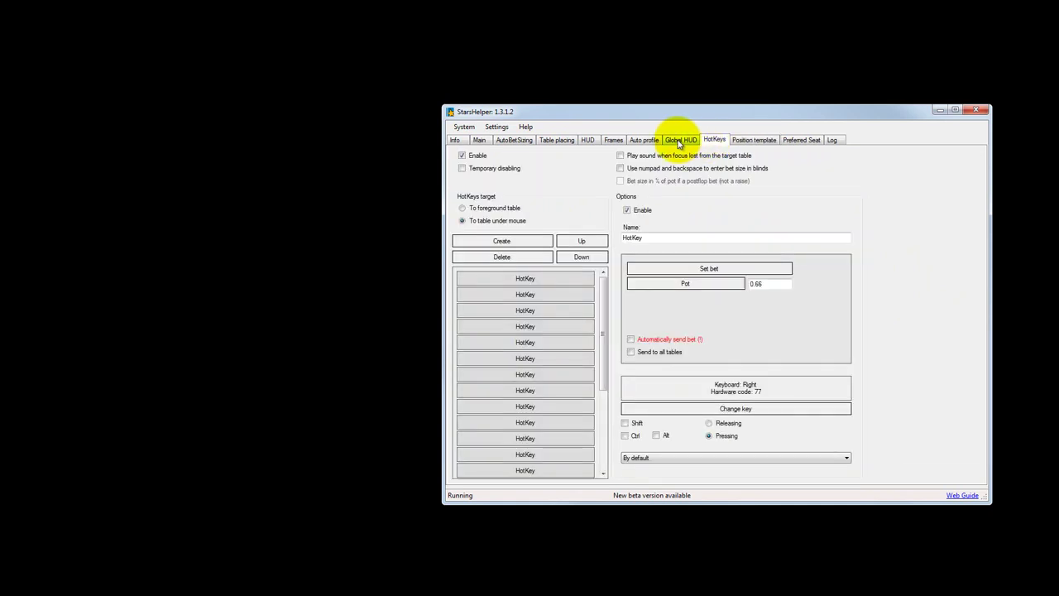